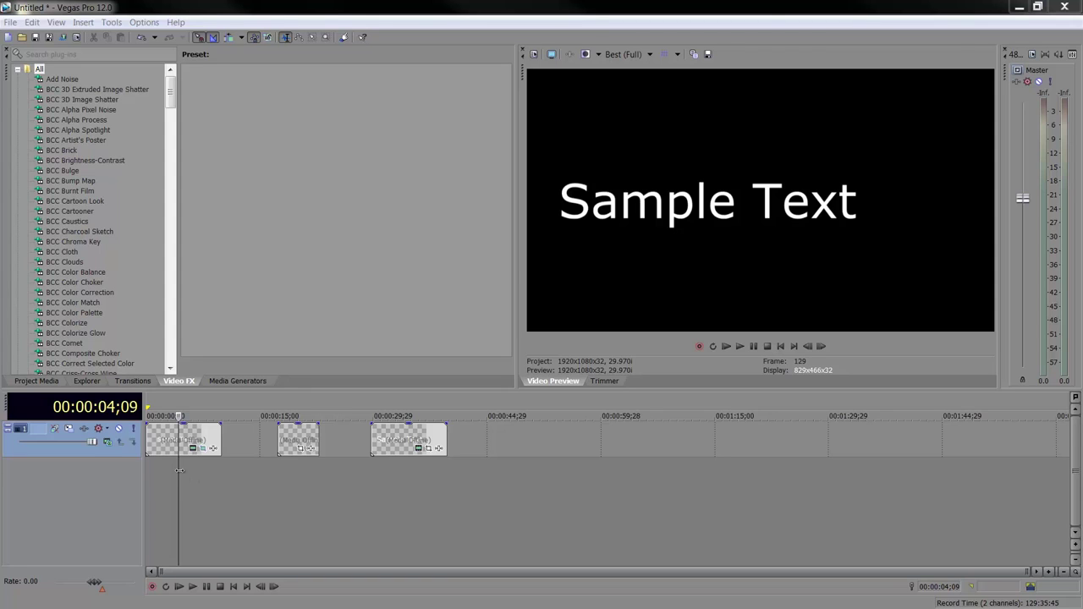
- Scrub the title animation, then switch preview quality from Best (Full) to Good (Auto)
mouse_move(180, 471)
left_mouse_down()
mouse_move(147, 471)
mouse_move(203, 471)
mouse_move(150, 470)
mouse_move(188, 469)
mouse_move(157, 469)
mouse_move(178, 470)
left_mouse_up()
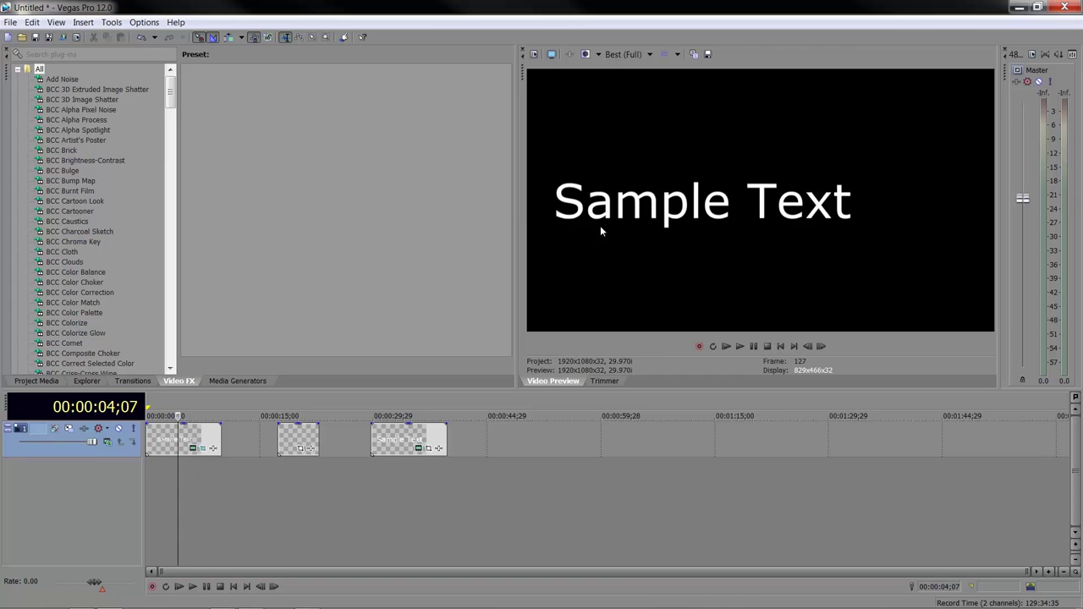
left_click(636, 54)
mouse_move(638, 100)
left_click(695, 98)
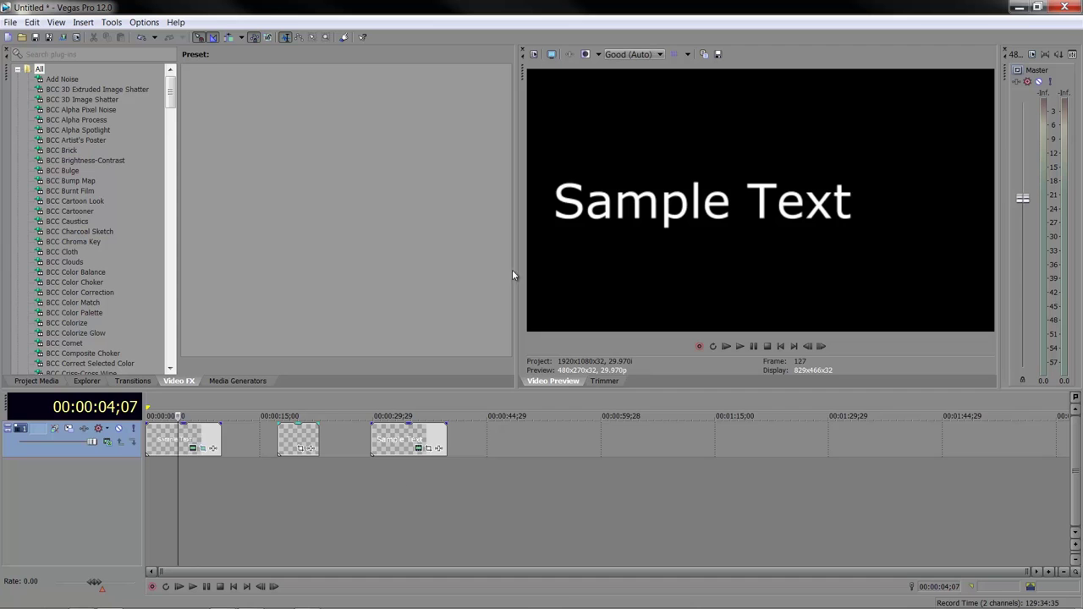
left_click(206, 452)
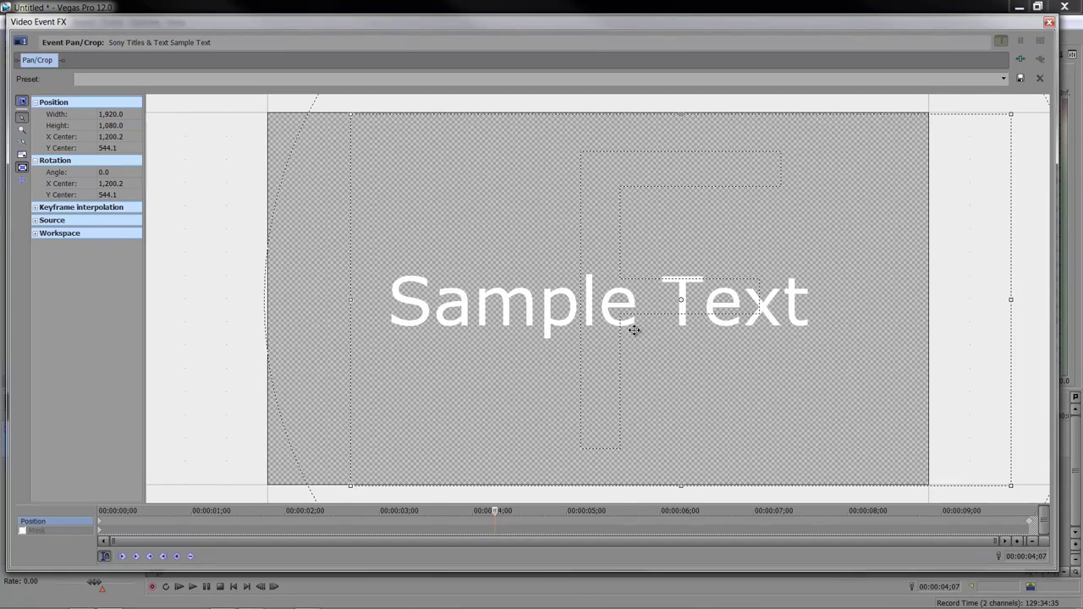
scroll(563, 310, "down", 5)
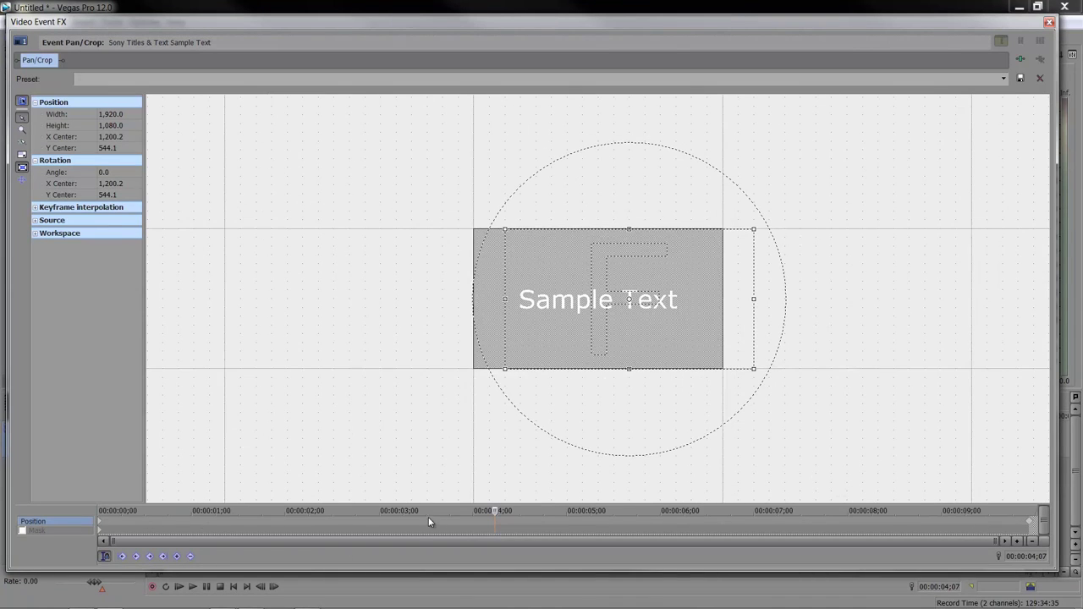
left_click_drag(495, 511, 46, 529)
left_click_drag(139, 528, 697, 513)
left_click_drag(599, 521, 862, 476)
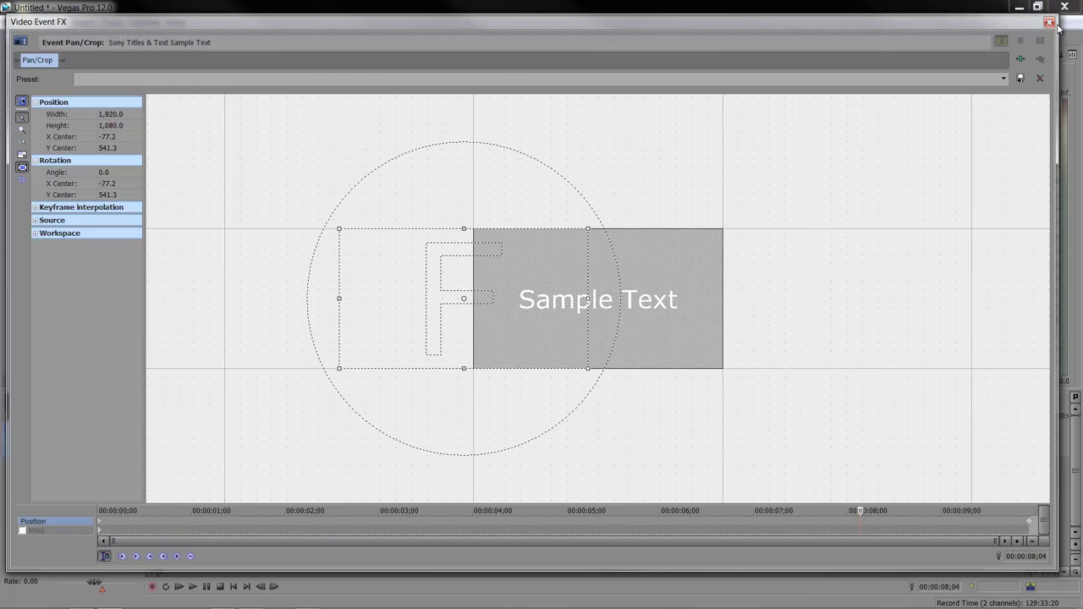
left_click(1049, 21)
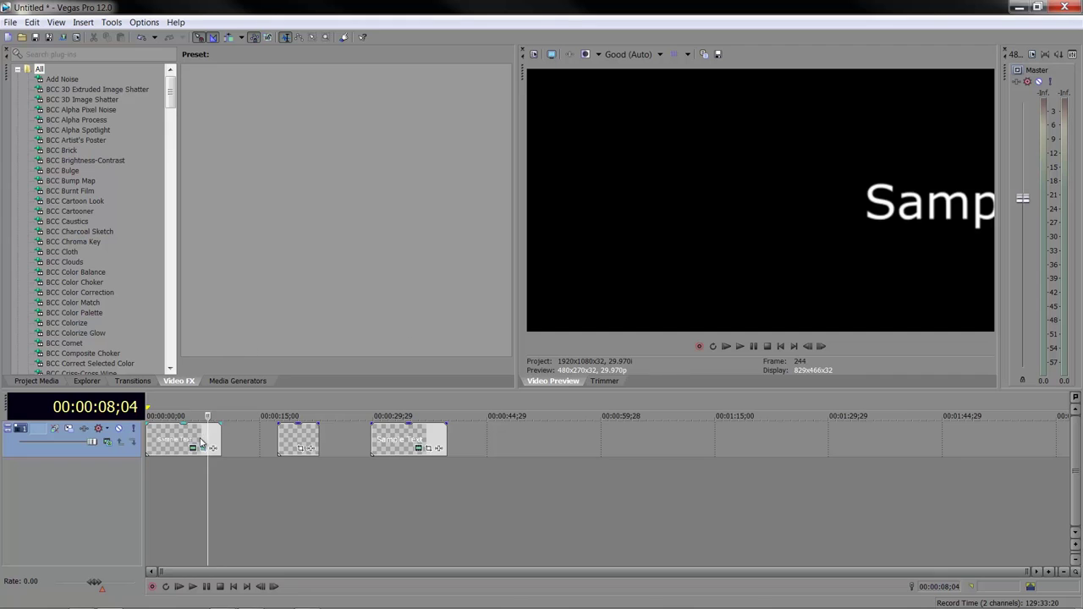
- Check the first title's frames between about four and five seconds
left_click(155, 434)
left_click(189, 436)
left_click(183, 437)
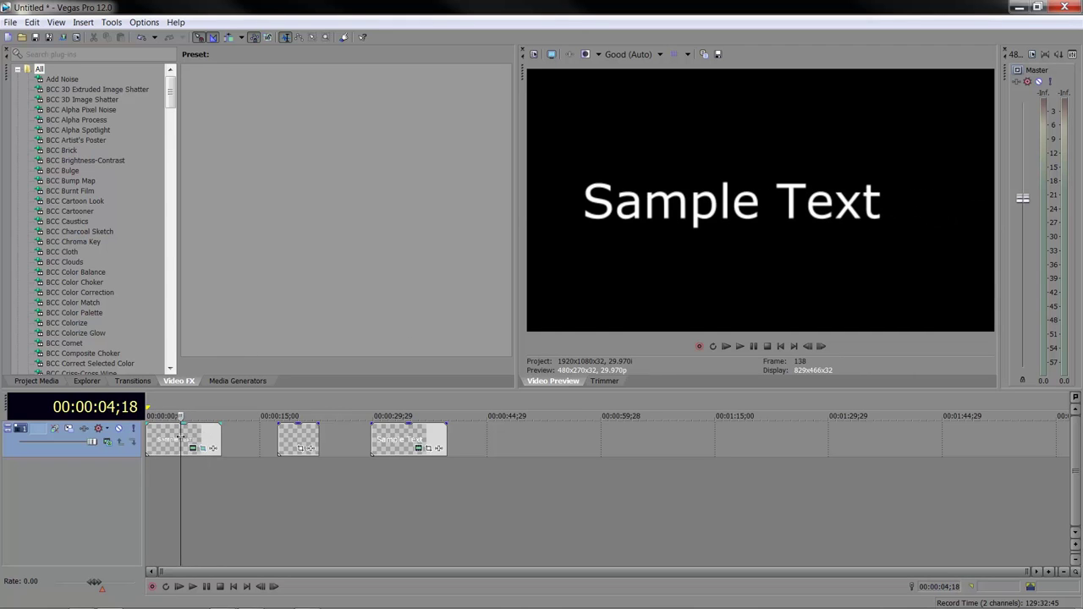
left_click(180, 438)
left_click(174, 438)
left_click(184, 438)
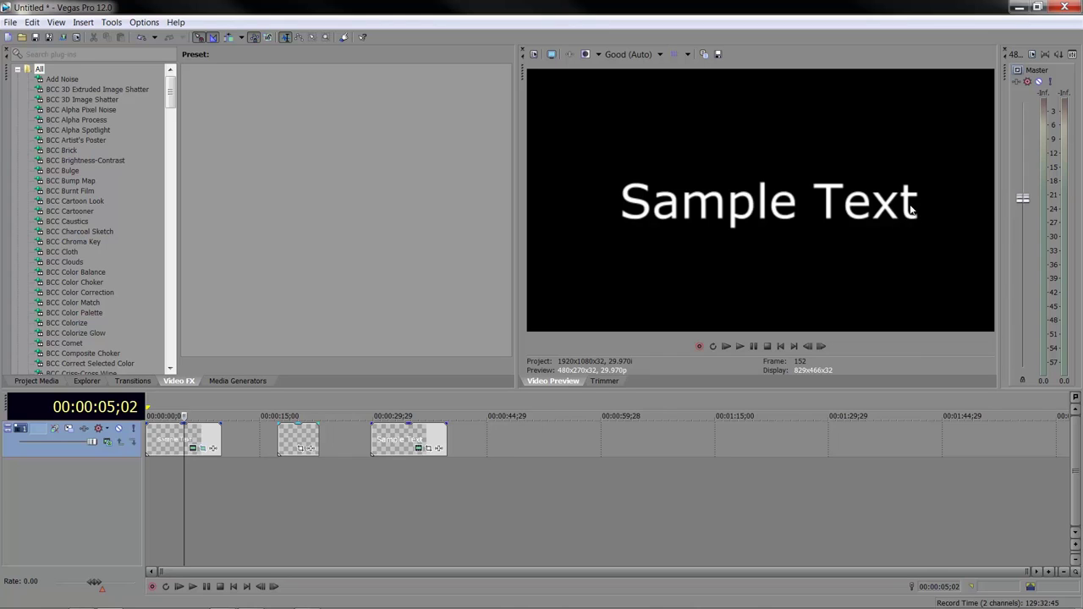
- Inspect the third title's frames, scrub back to five seconds, and widen the video preview
left_click(409, 467)
left_click(389, 440)
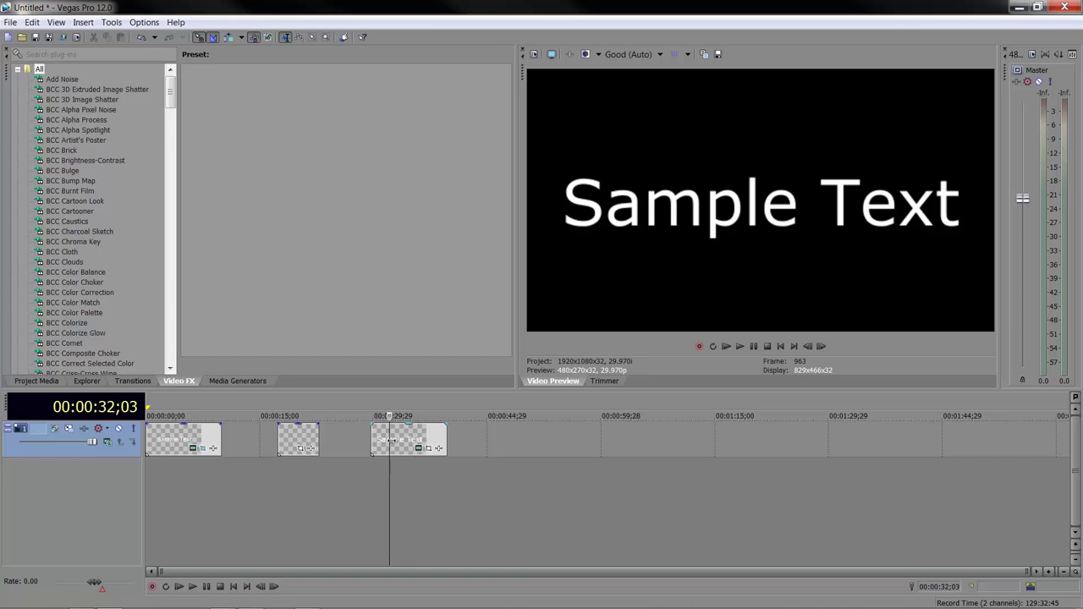
left_click(414, 440)
left_click(175, 476)
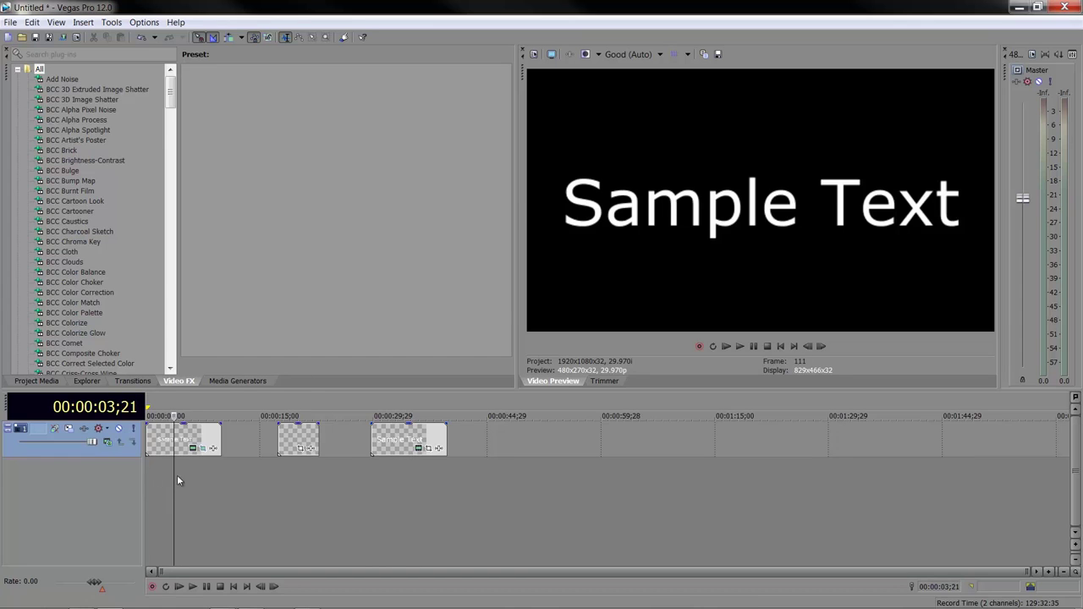
left_click_drag(173, 476, 185, 479)
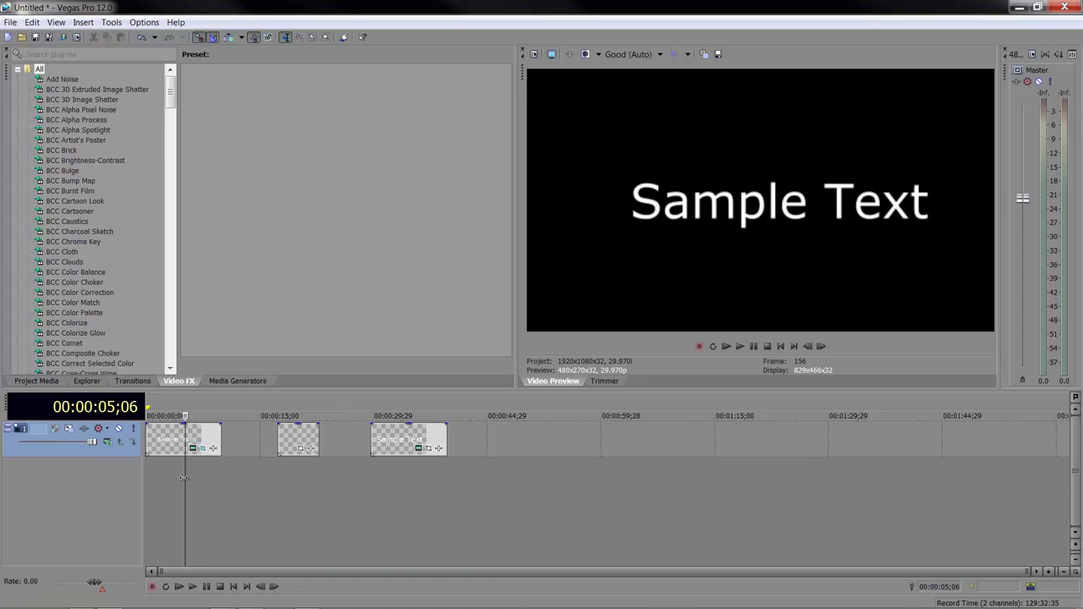
left_click_drag(523, 261, 330, 296)
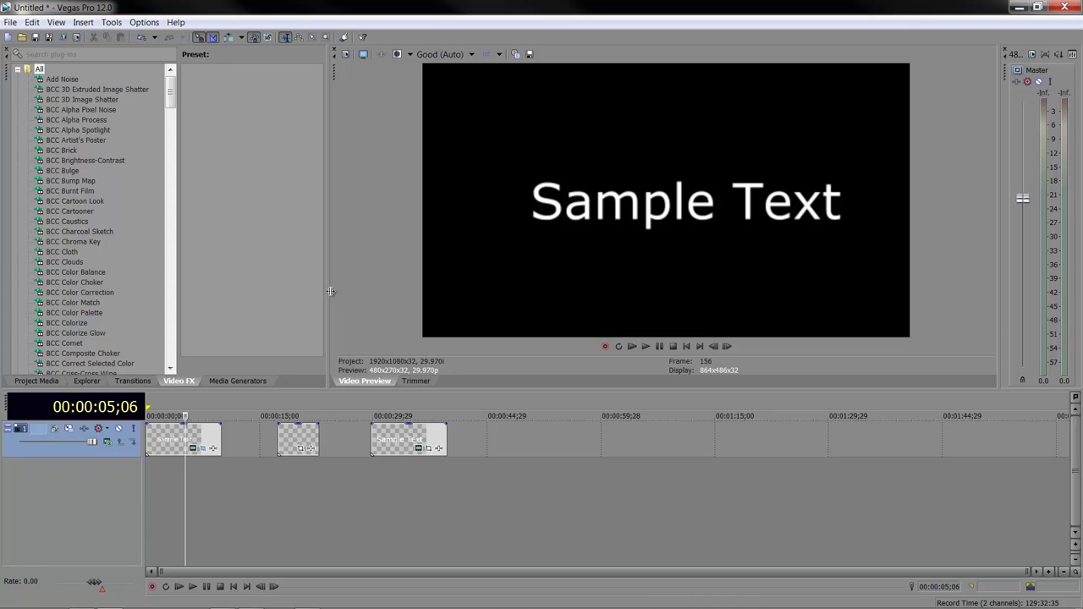
- Turn on View > Video Bus Track so an empty Video bus appears beneath the titles
left_click(57, 23)
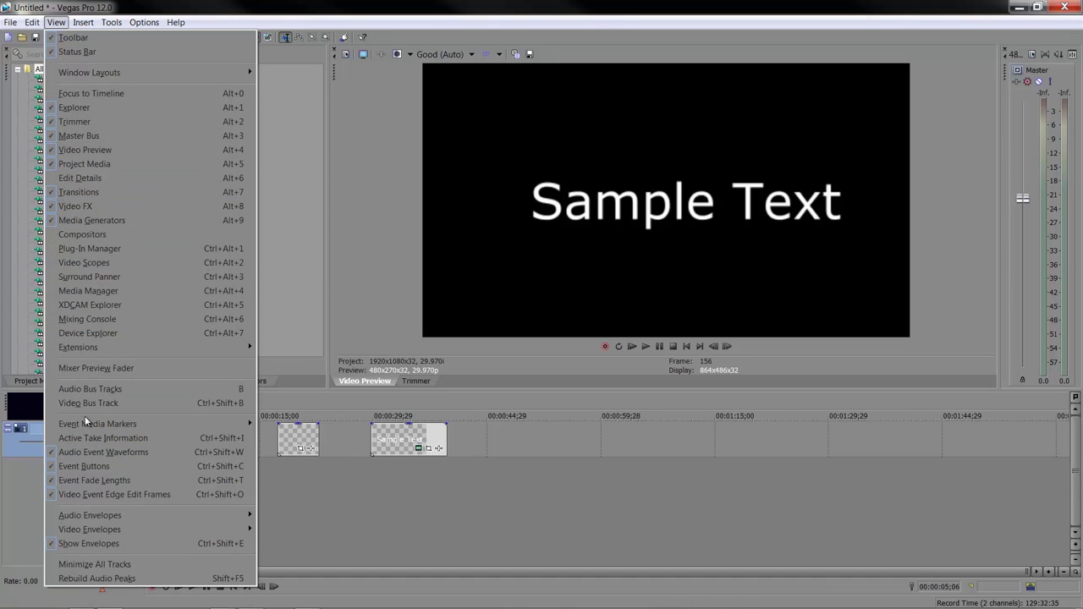
left_click(227, 405)
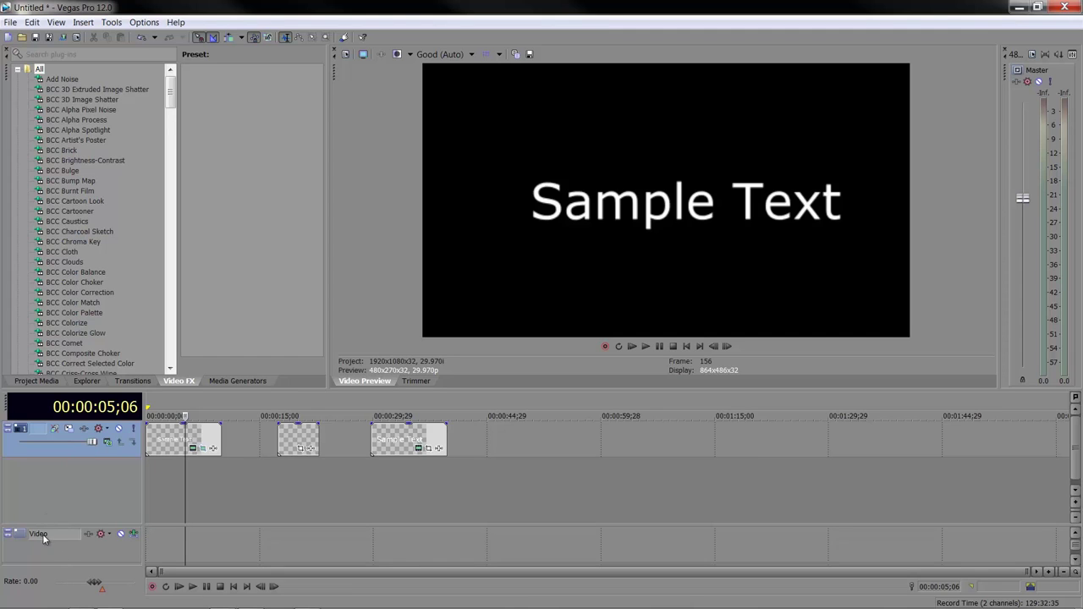
- Insert a Motion Blur Amount envelope on the Video bus track
right_click(72, 551)
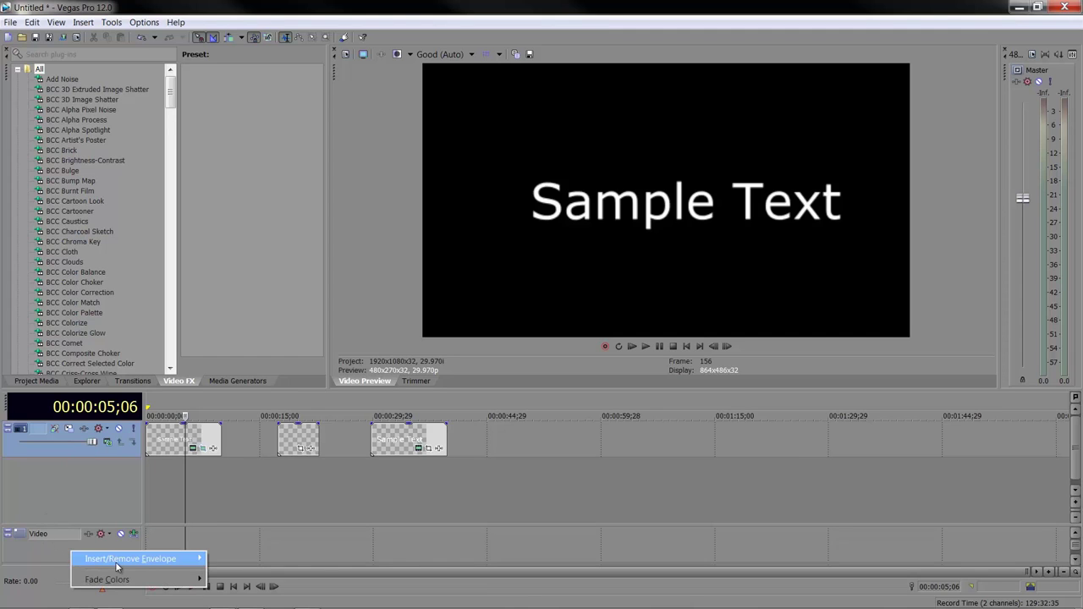
mouse_move(116, 565)
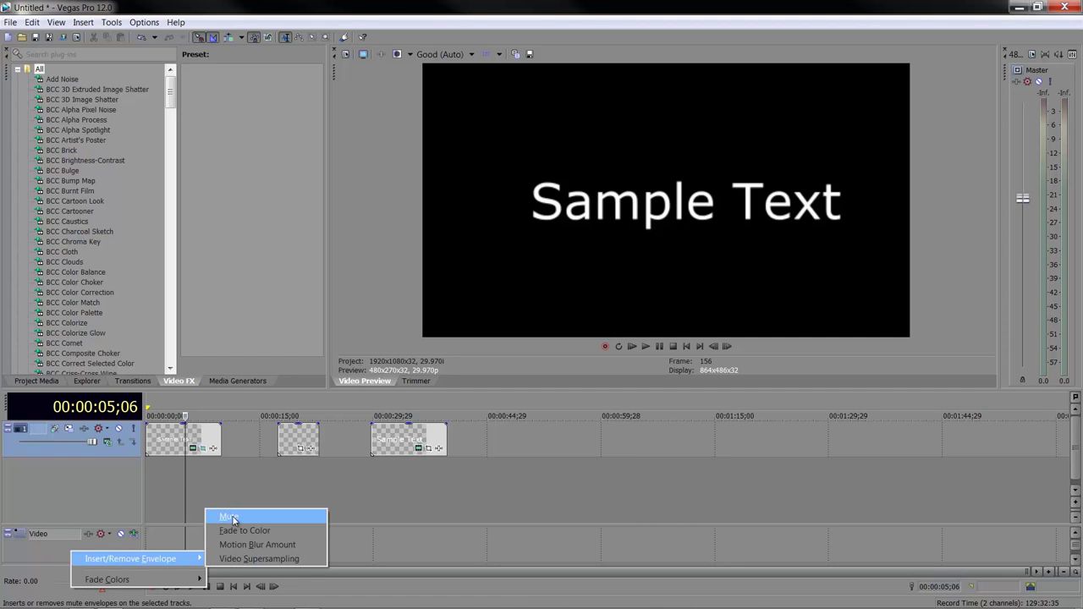
left_click(284, 546)
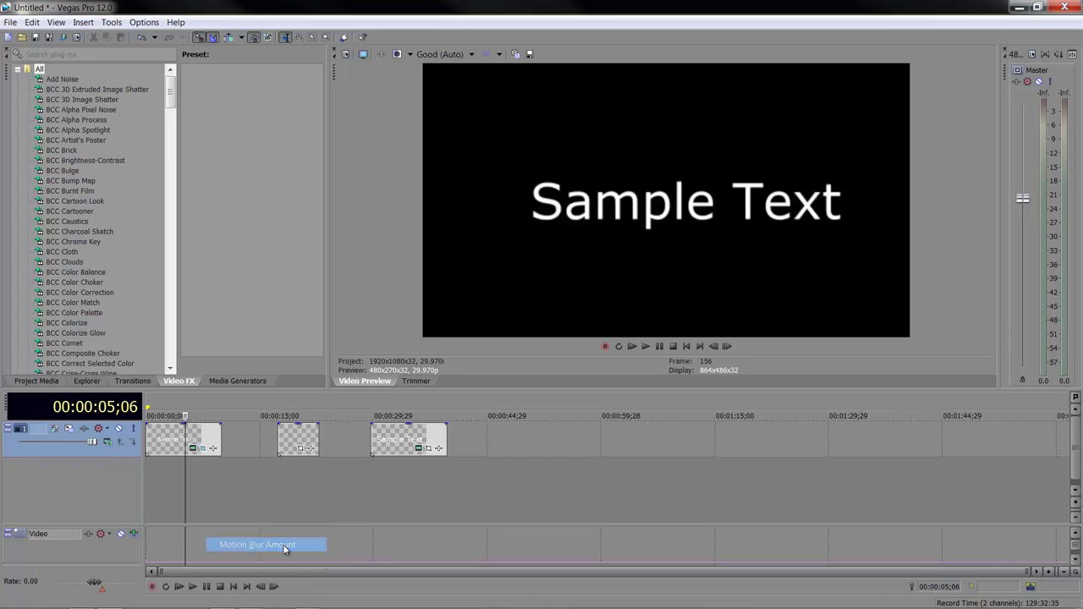
- Add a point at 15;04 and raise the envelope after 15 seconds and near 45 seconds
left_click(245, 566)
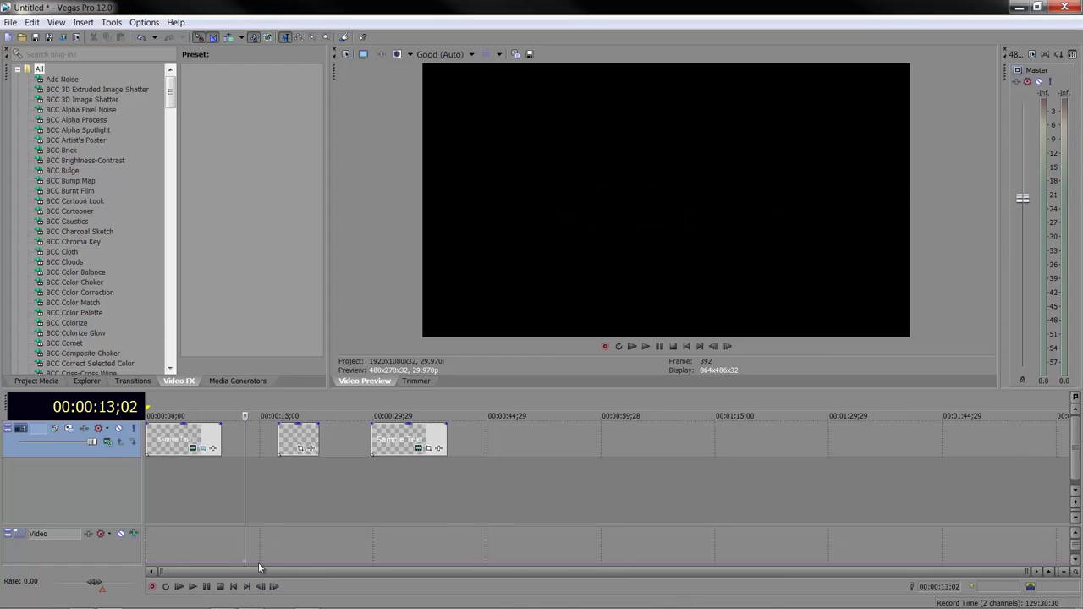
double_click(258, 567)
left_click(260, 565)
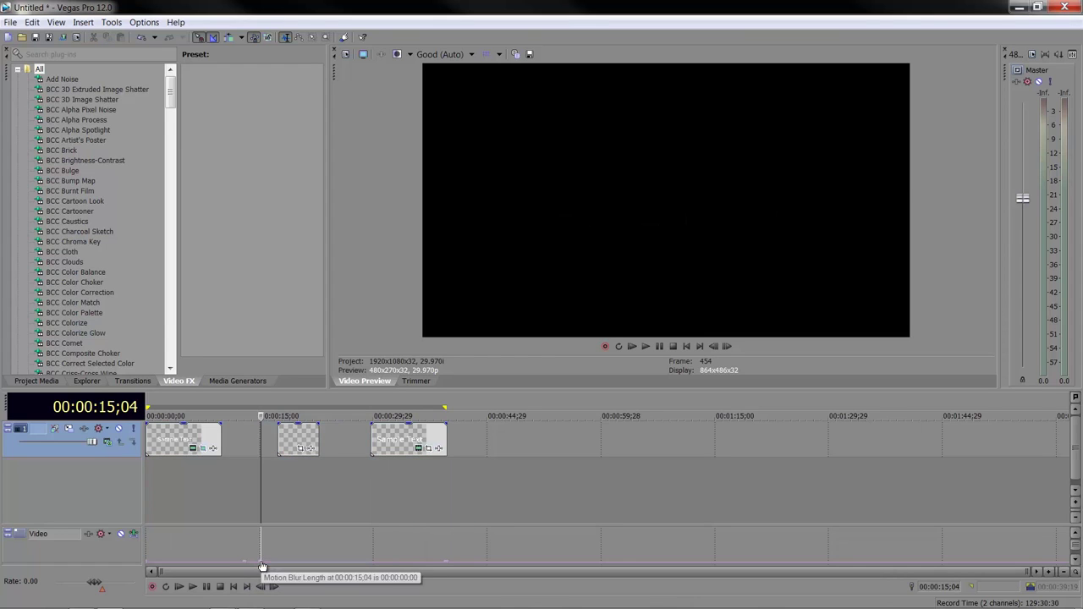
left_click_drag(262, 566, 264, 540)
left_click_drag(448, 565, 490, 547)
- Clear the time selection, return to the project start, and play then pause the titles
key("ctrl+a")
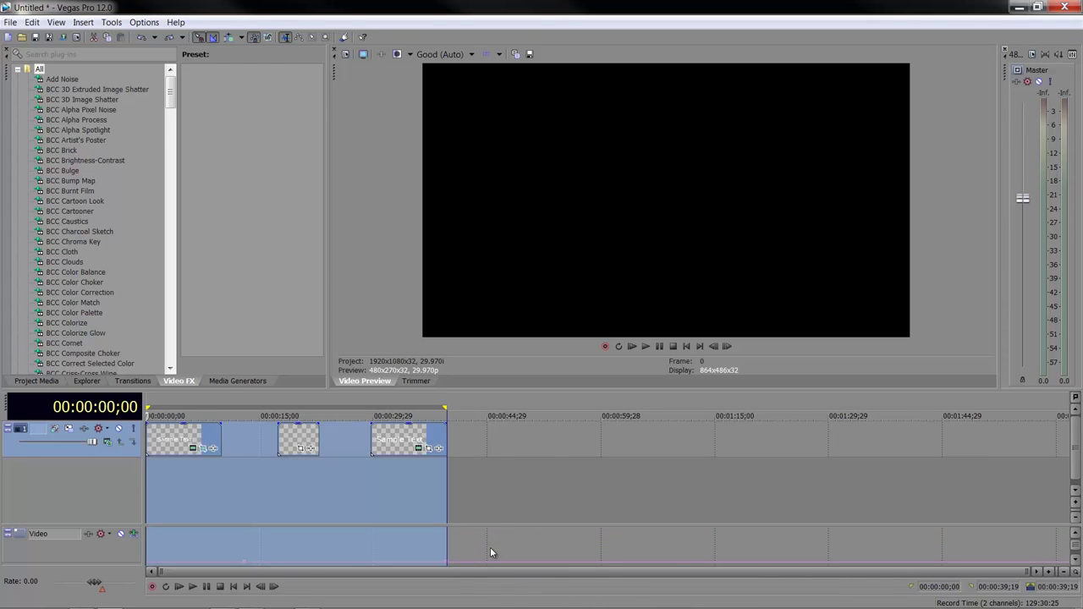
left_click(489, 551)
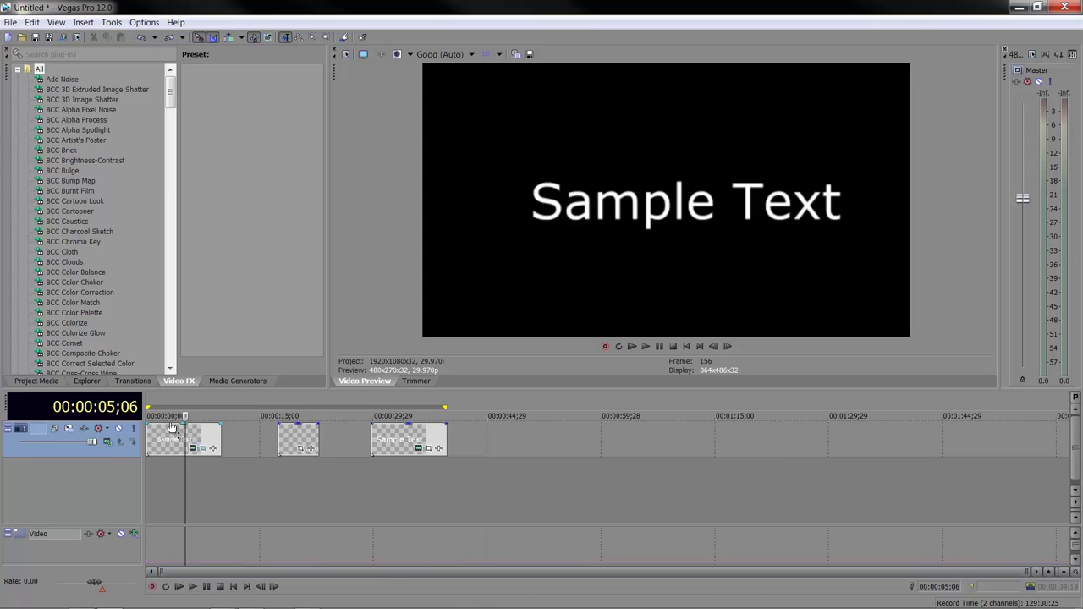
key("ctrl+Home")
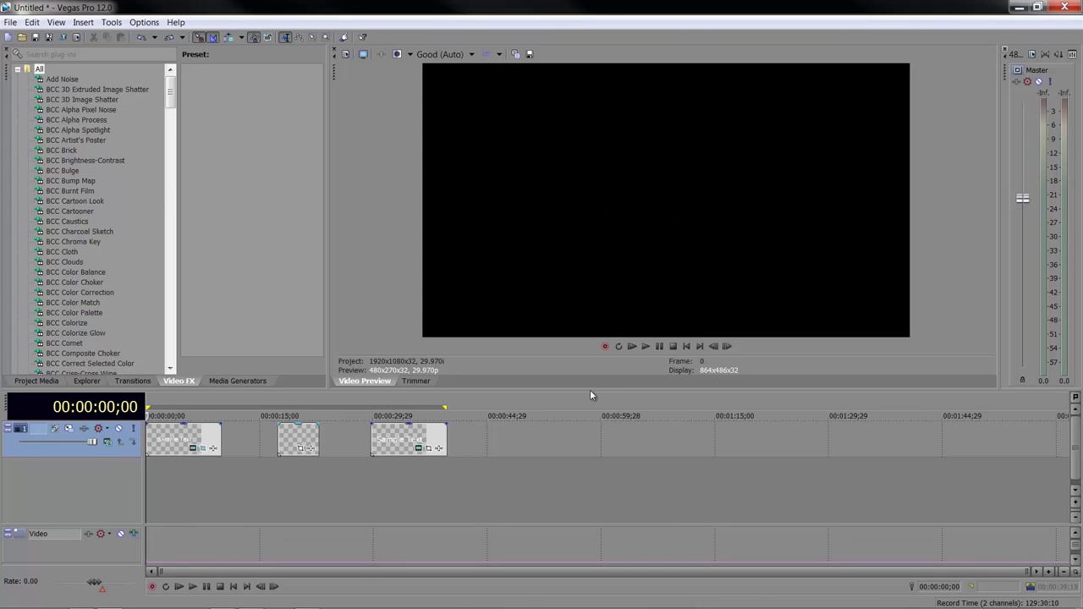
left_click(645, 347)
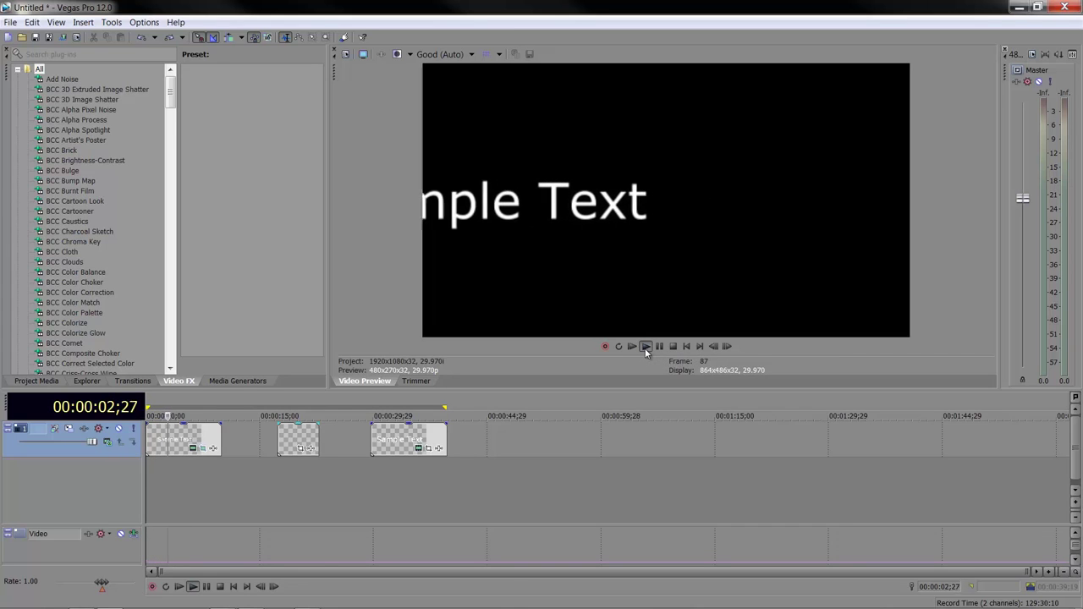
left_click(660, 347)
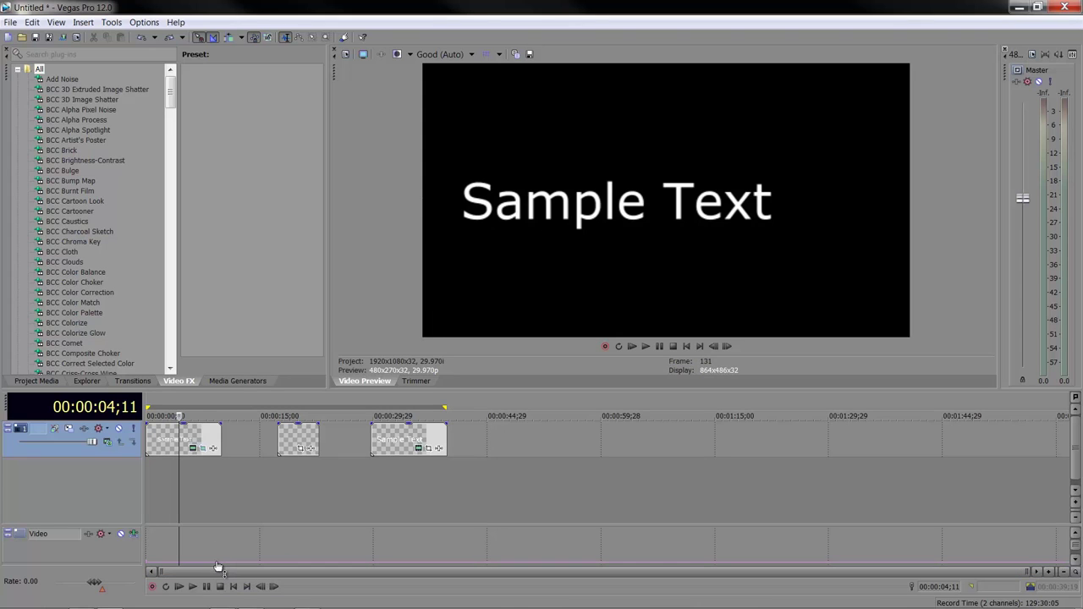
- Raise the motion blur envelope and scrub the middle title to preview the heart, star and text blur
mouse_move(218, 563)
left_mouse_down()
mouse_move(221, 533)
mouse_move(221, 560)
left_mouse_up()
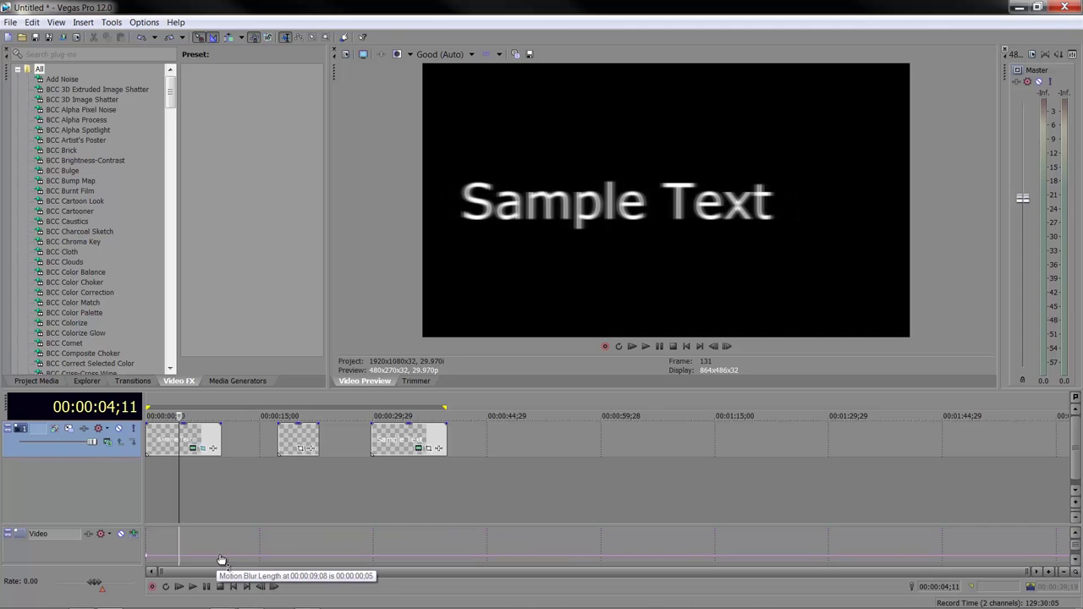
left_click(292, 443)
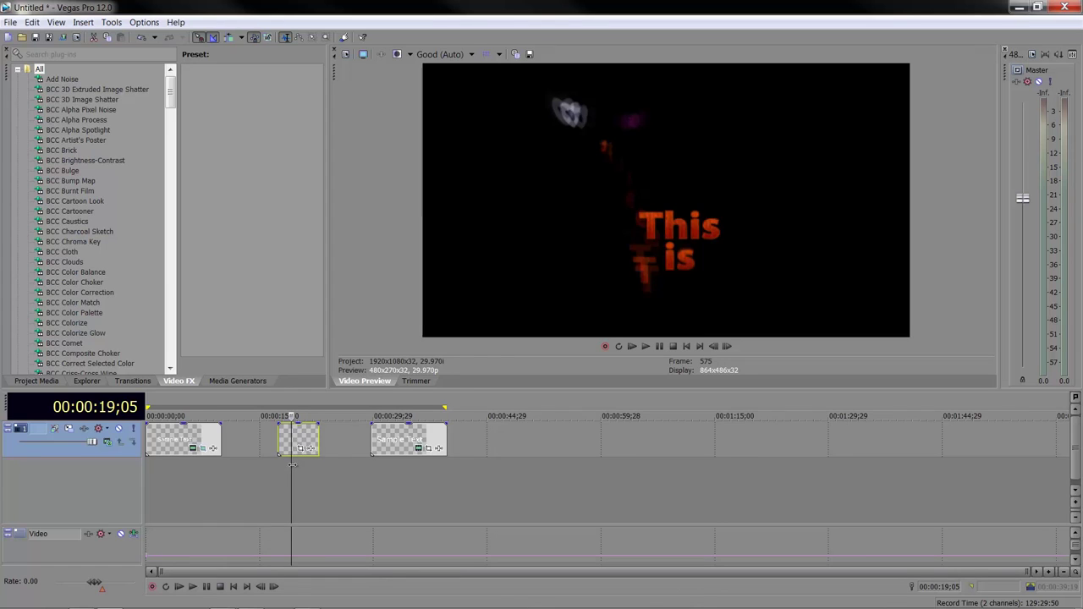
left_click_drag(292, 464, 300, 466)
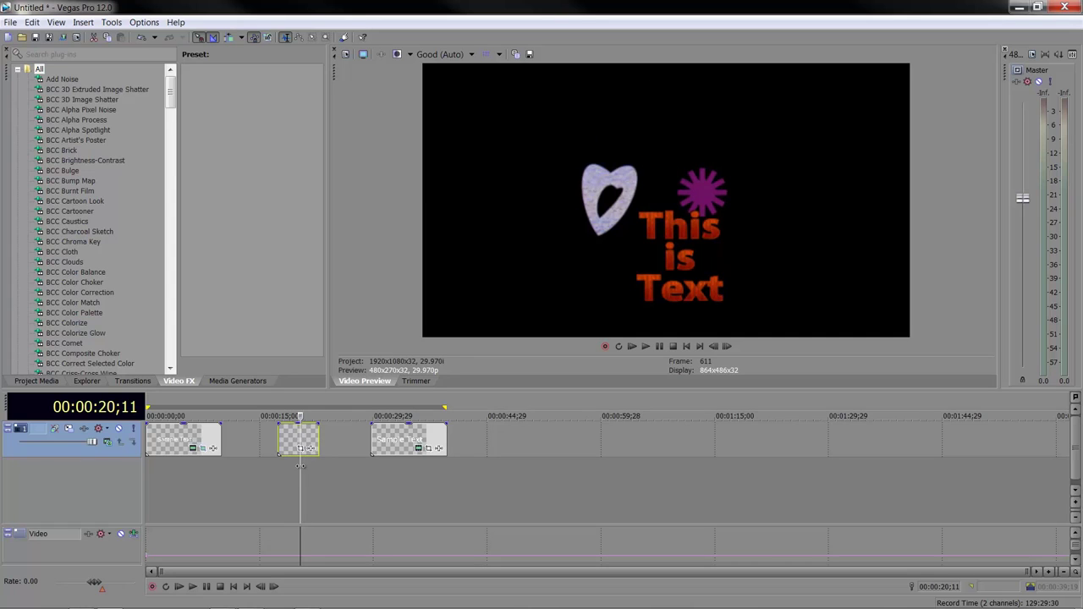
mouse_move(300, 465)
left_mouse_down()
mouse_move(283, 466)
mouse_move(296, 465)
left_mouse_up()
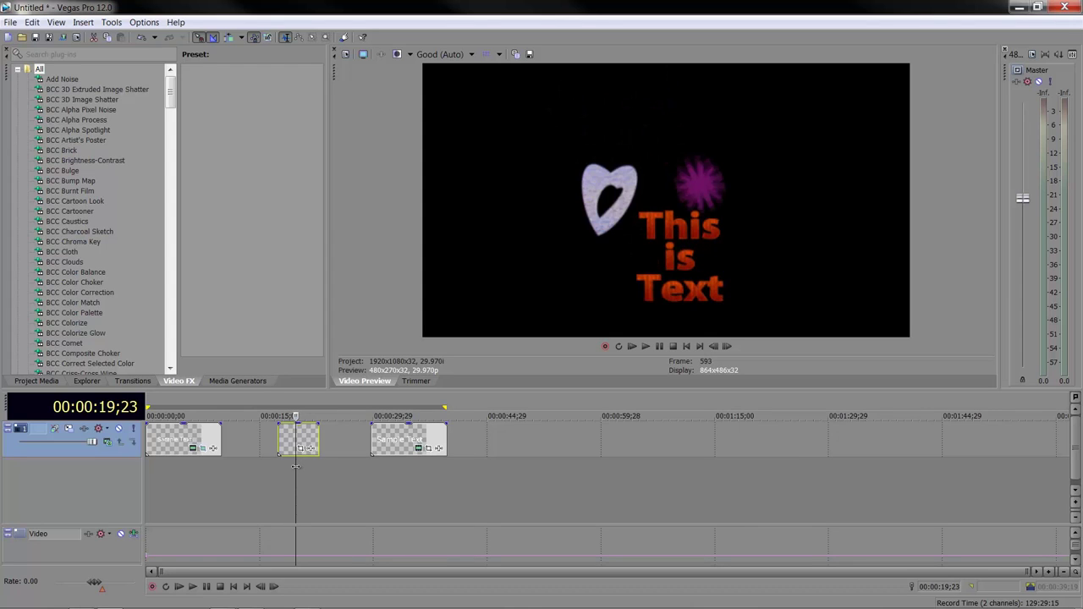
left_click_drag(296, 465, 298, 465)
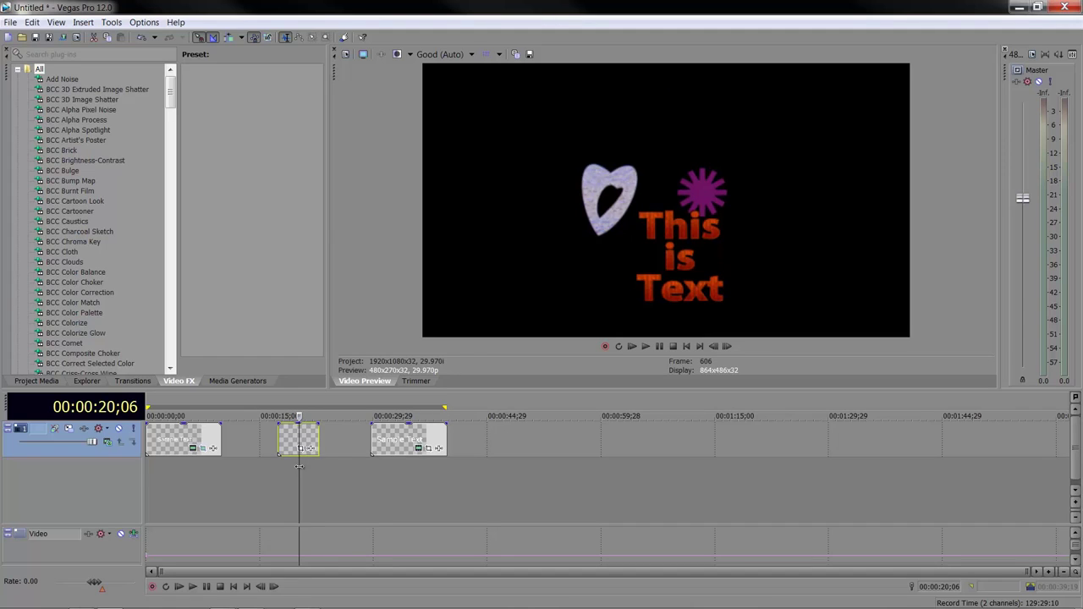
left_click_drag(299, 466, 278, 469)
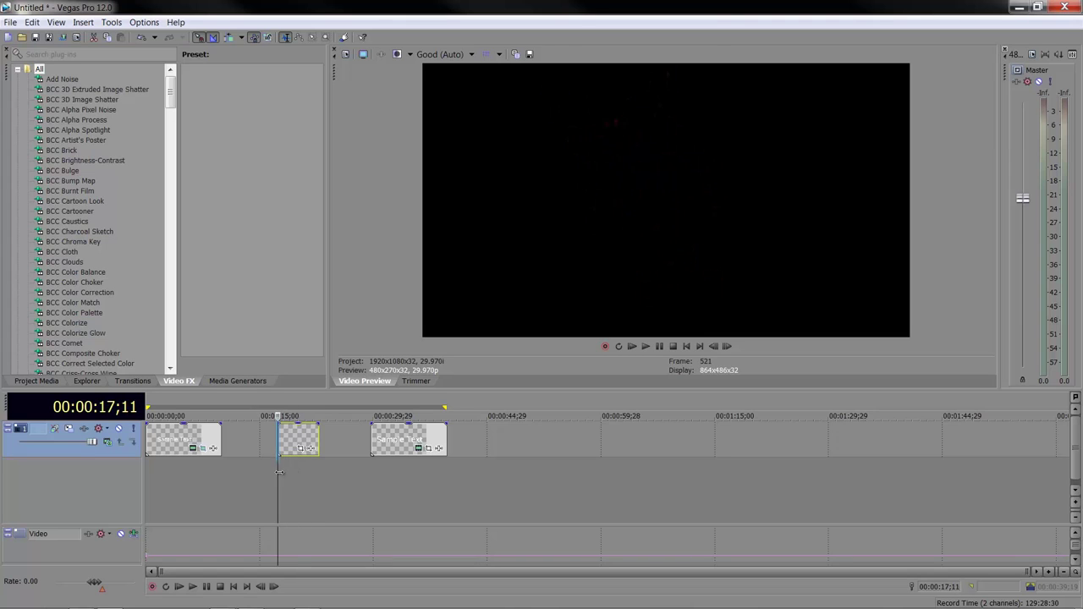
- Add an envelope point at 00:00:16;21 and raise the blur level after it
left_click(265, 557)
left_click(273, 559)
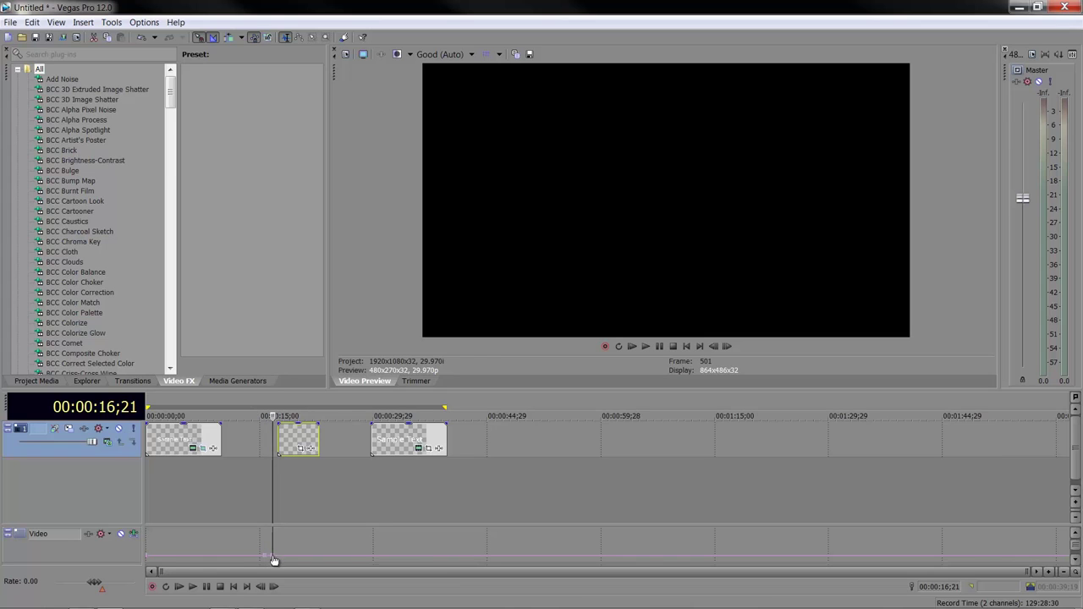
left_click_drag(275, 559, 280, 538)
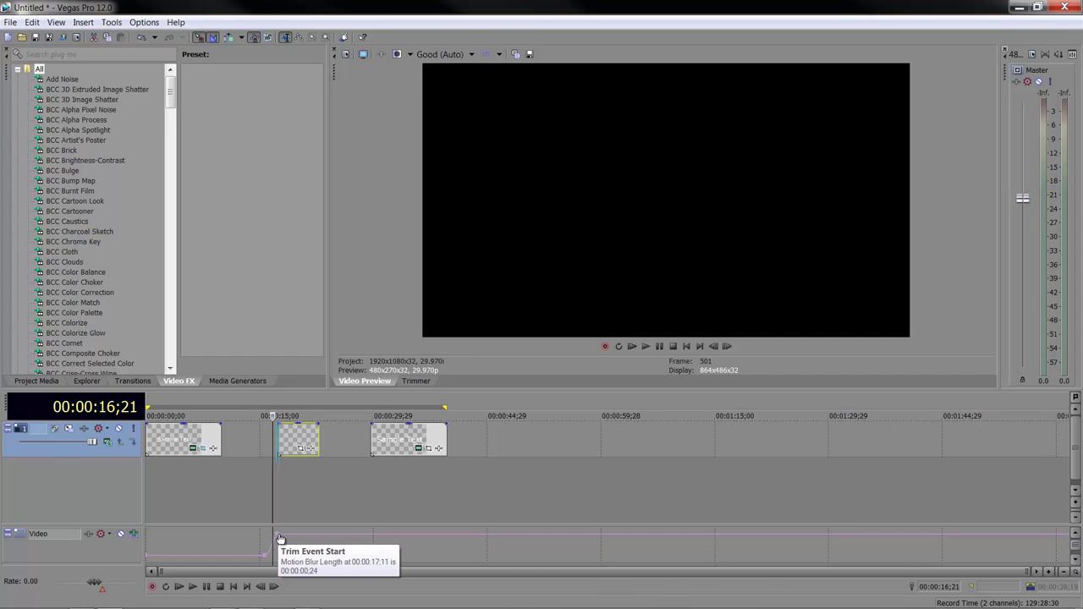
left_click_drag(280, 538, 280, 536)
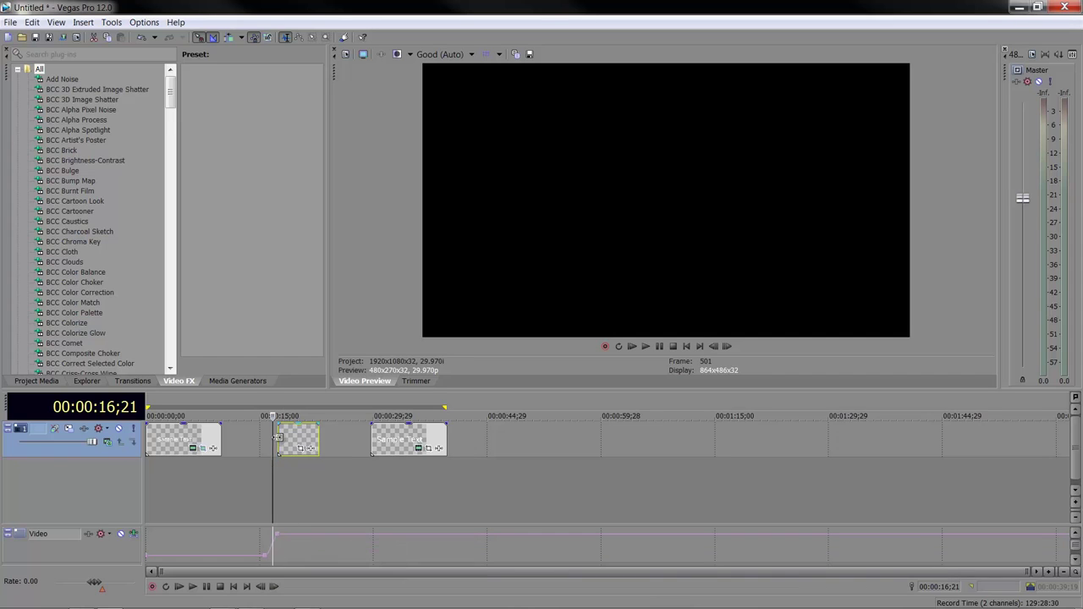
- Scrub the middle and last titles, then raise the opening envelope section to 00:00:00;14
left_click_drag(275, 457, 405, 487)
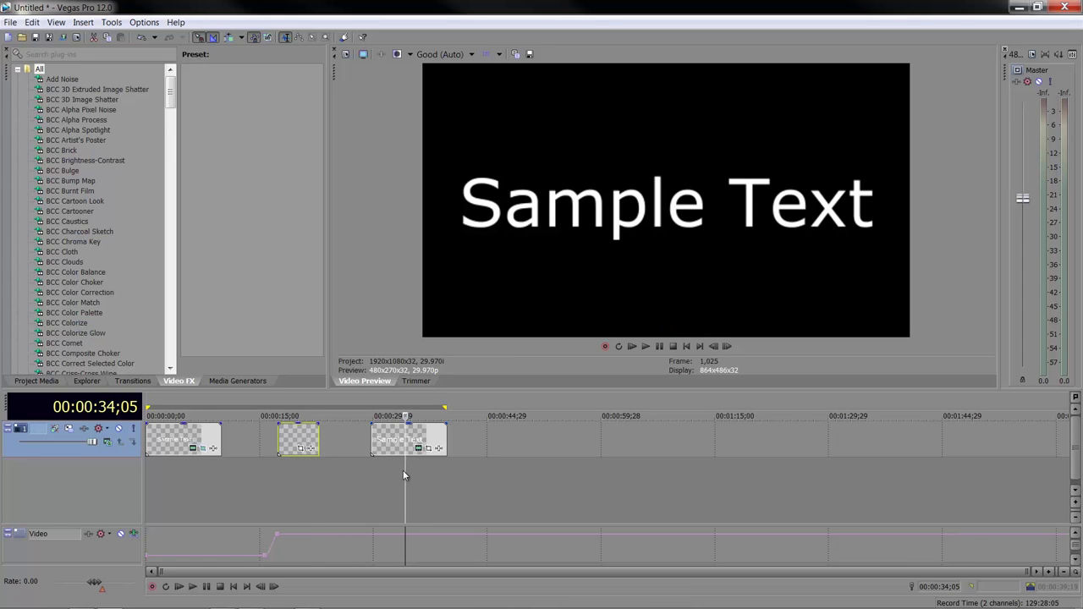
left_click_drag(403, 470, 182, 490)
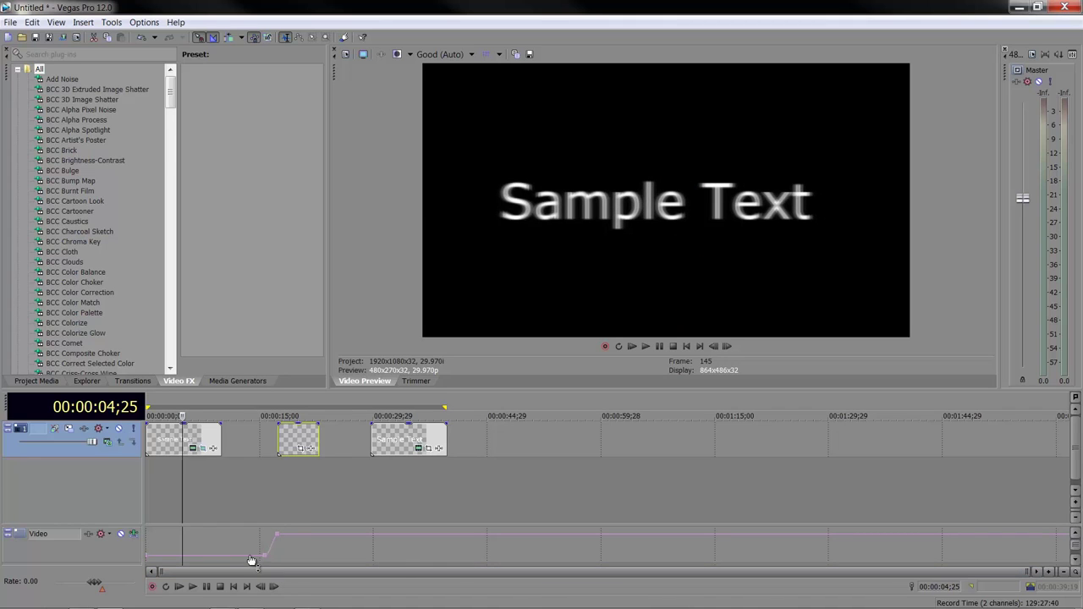
left_click_drag(256, 556, 251, 552)
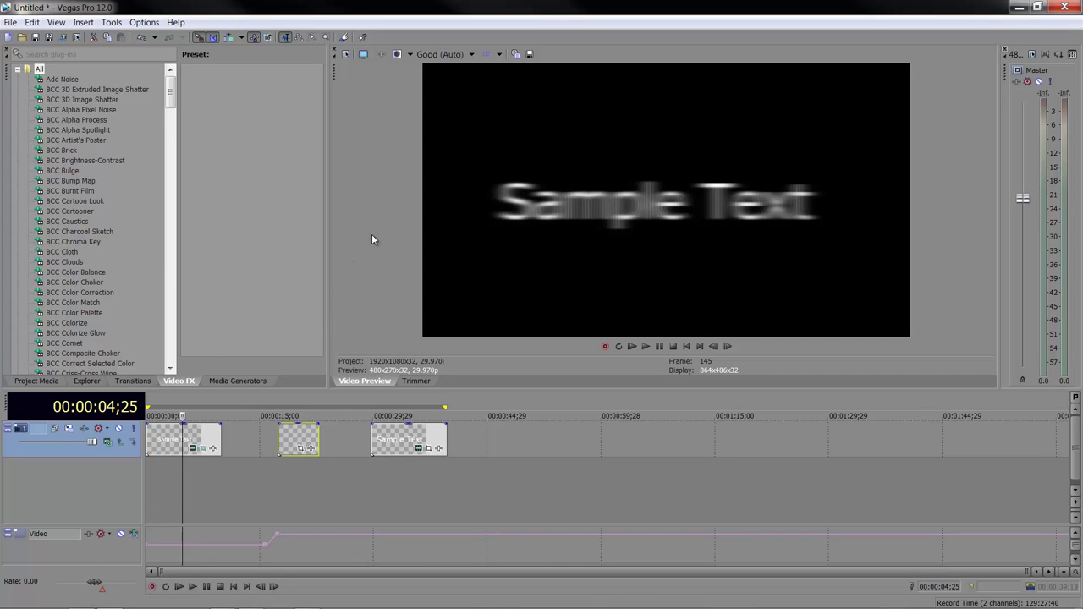
- Open Project Video Properties and apply the Pyramid motion blur type
left_click(345, 58)
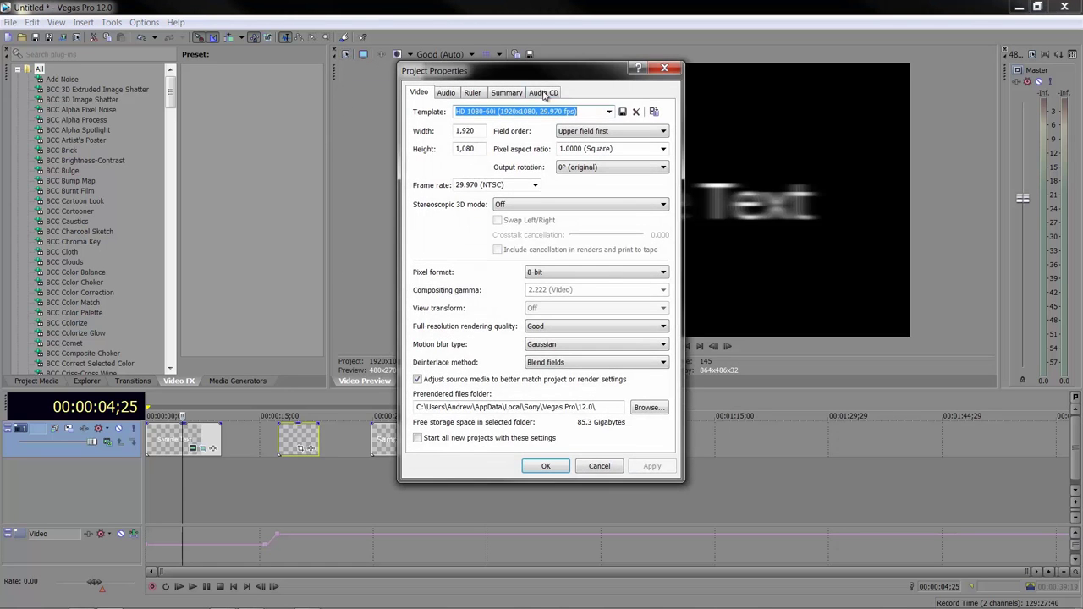
left_click_drag(607, 70, 313, 52)
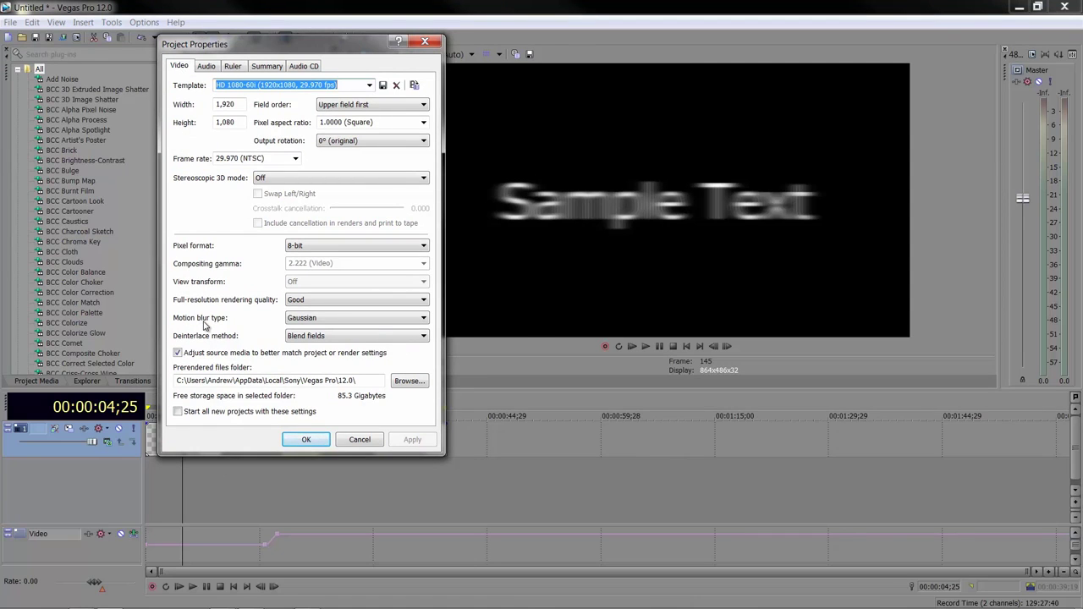
left_click(297, 321)
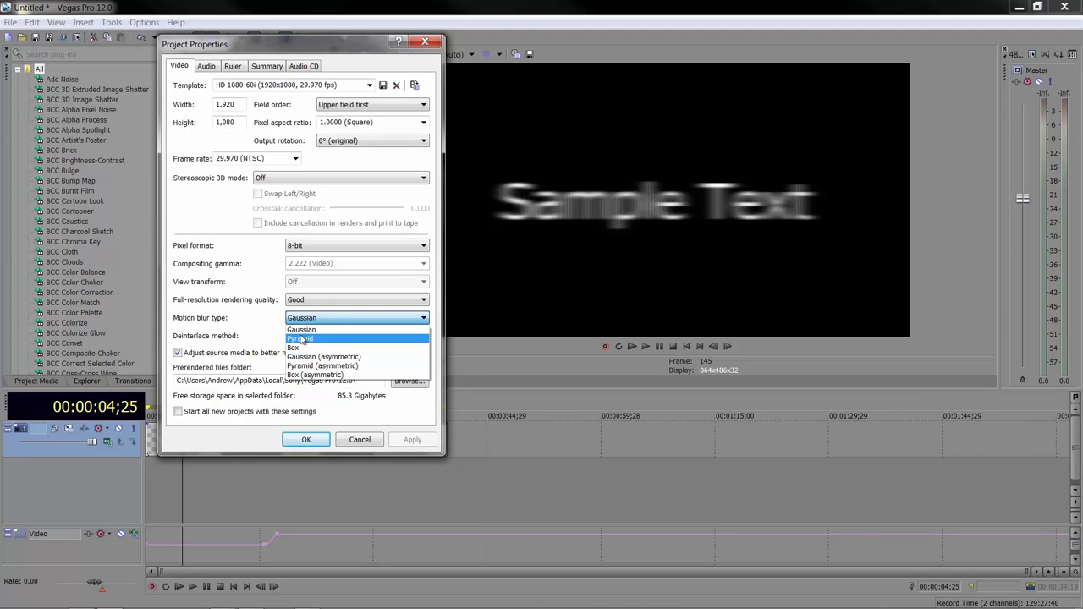
left_click(302, 340)
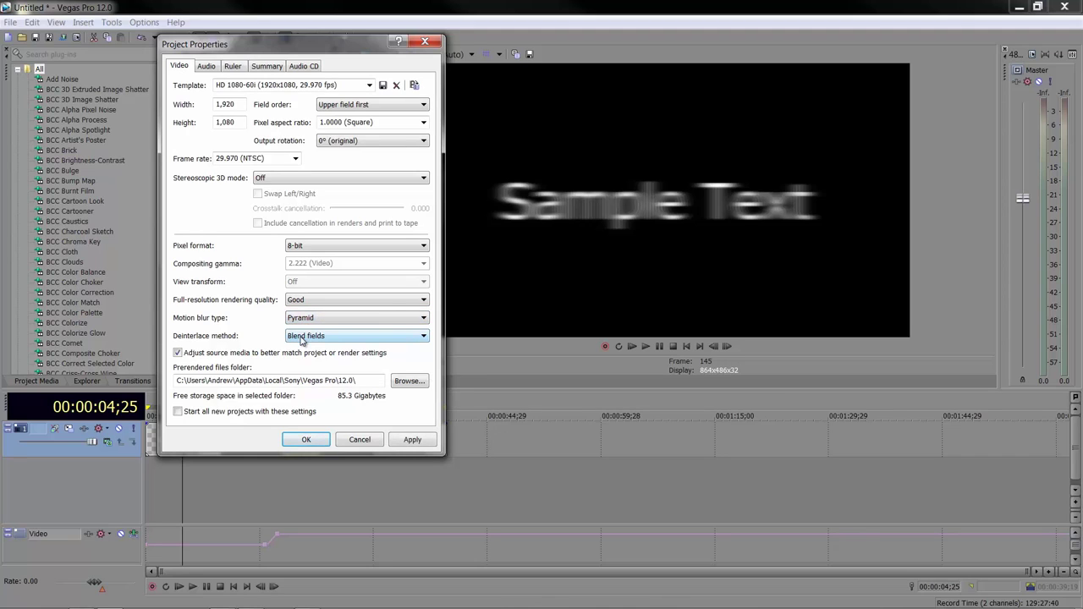
left_click(410, 444)
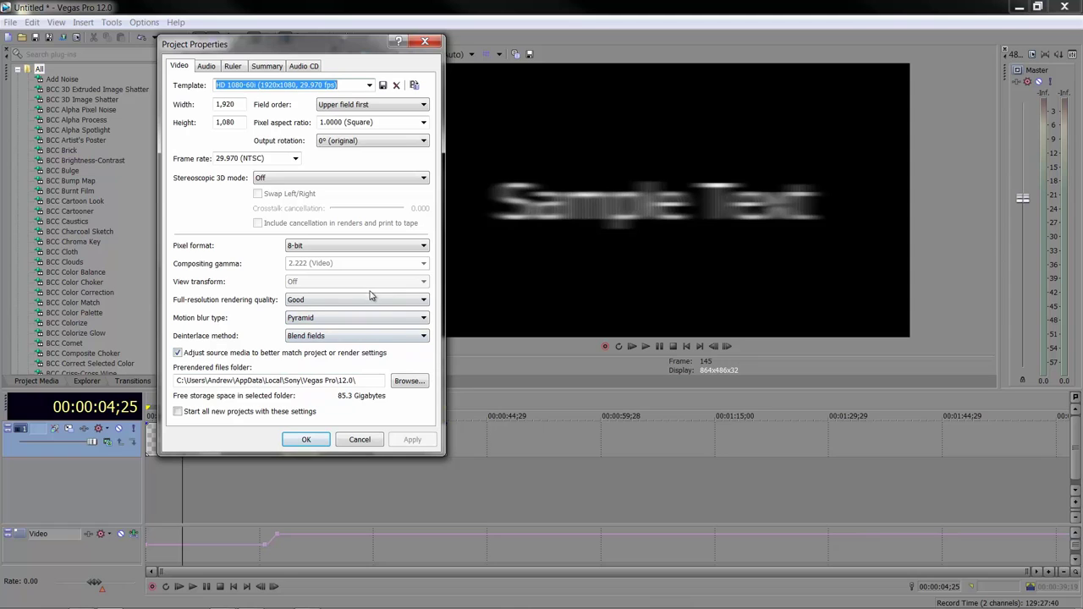
- Apply Box motion blur, then switch back to Gaussian and apply it
left_click(368, 318)
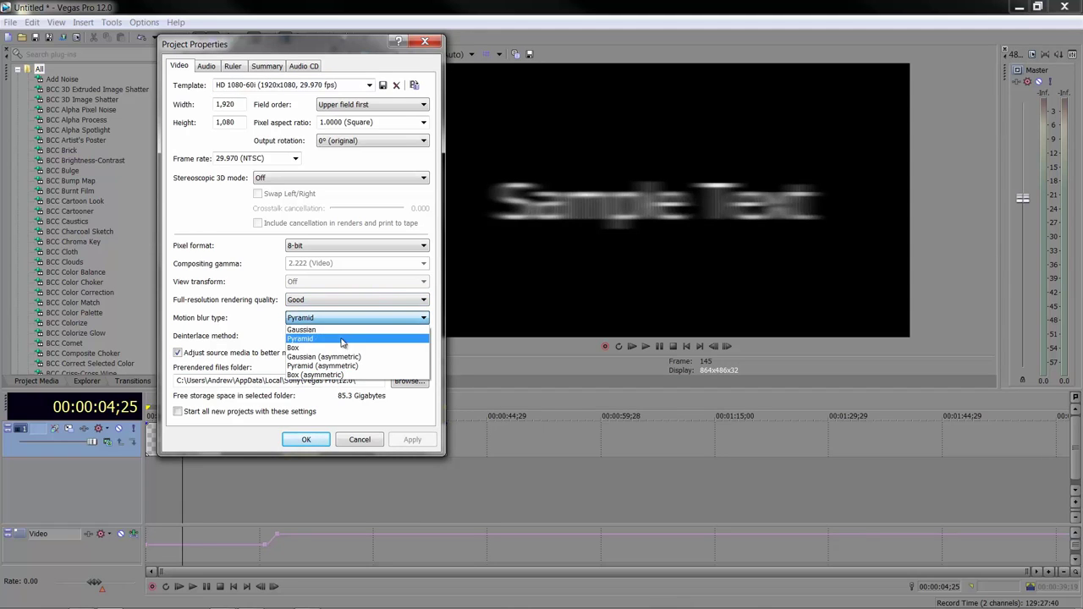
left_click(313, 349)
left_click(428, 442)
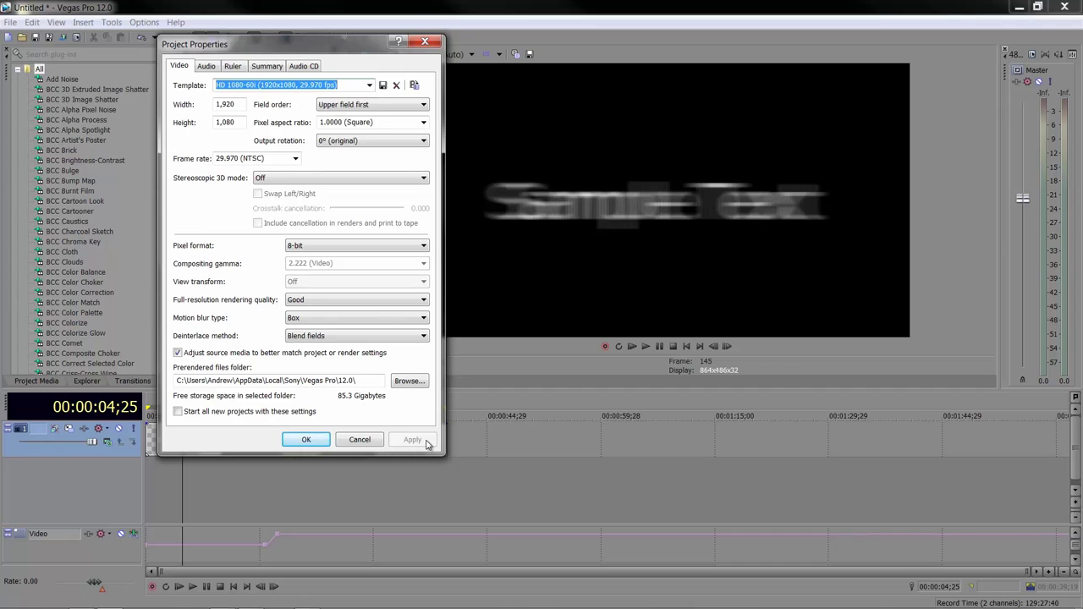
left_click(341, 319)
left_click(338, 330)
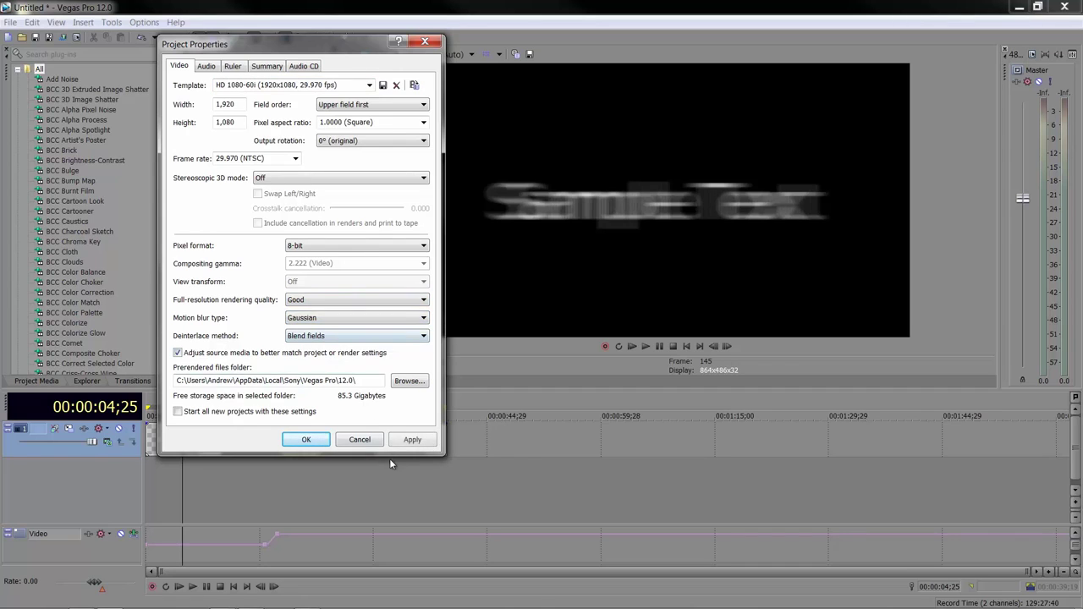
left_click(413, 445)
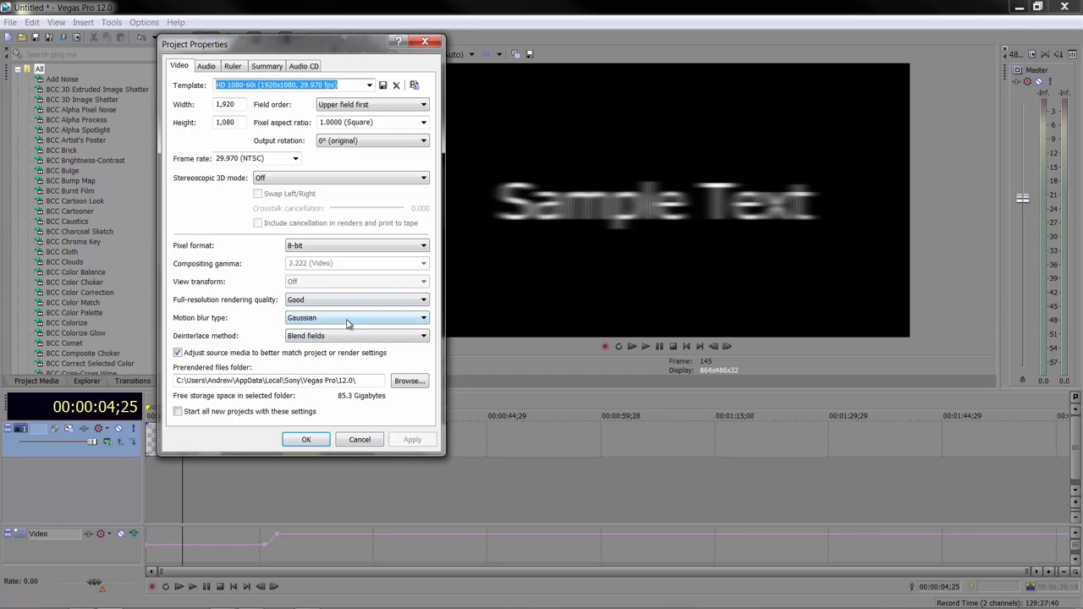
- Choose Gaussian (asymmetric) as the motion blur type and apply it
left_click(347, 321)
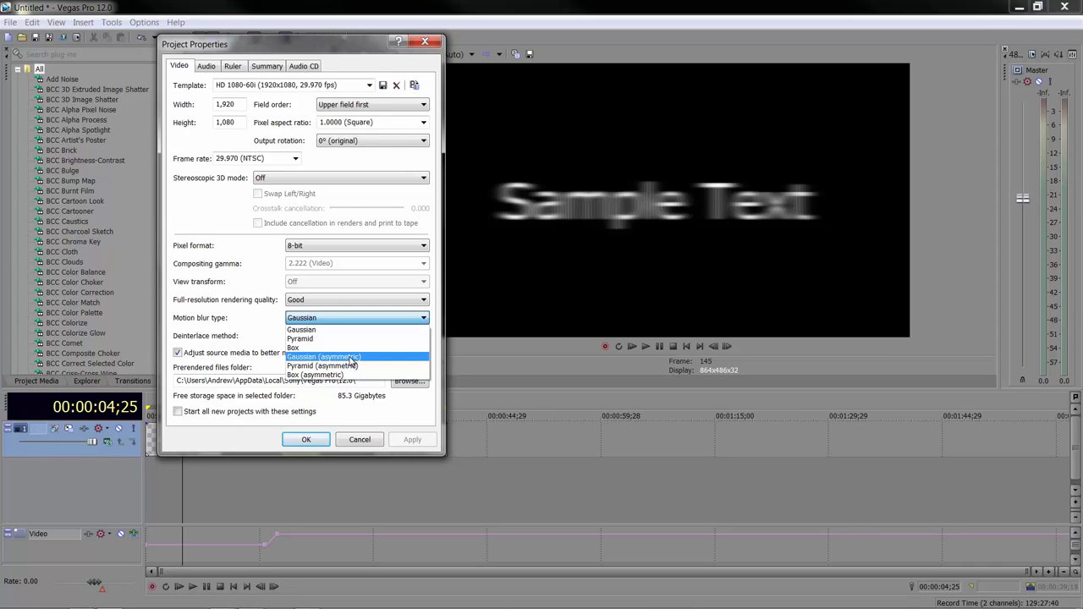
left_click(350, 362)
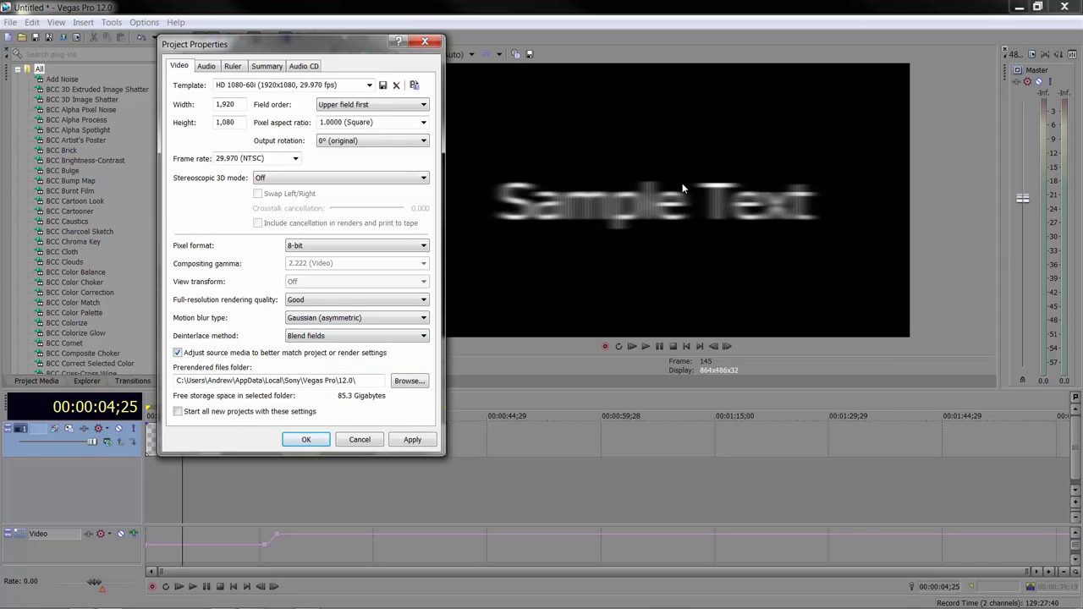
left_click(413, 441)
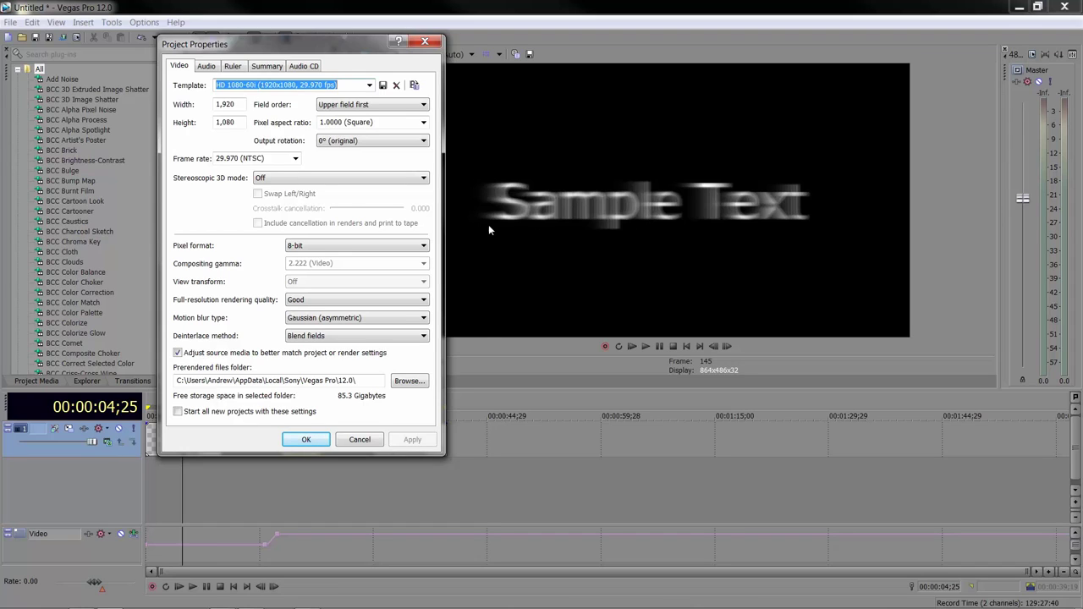
- Confirm the project properties and play the titles from the beginning
left_click(307, 439)
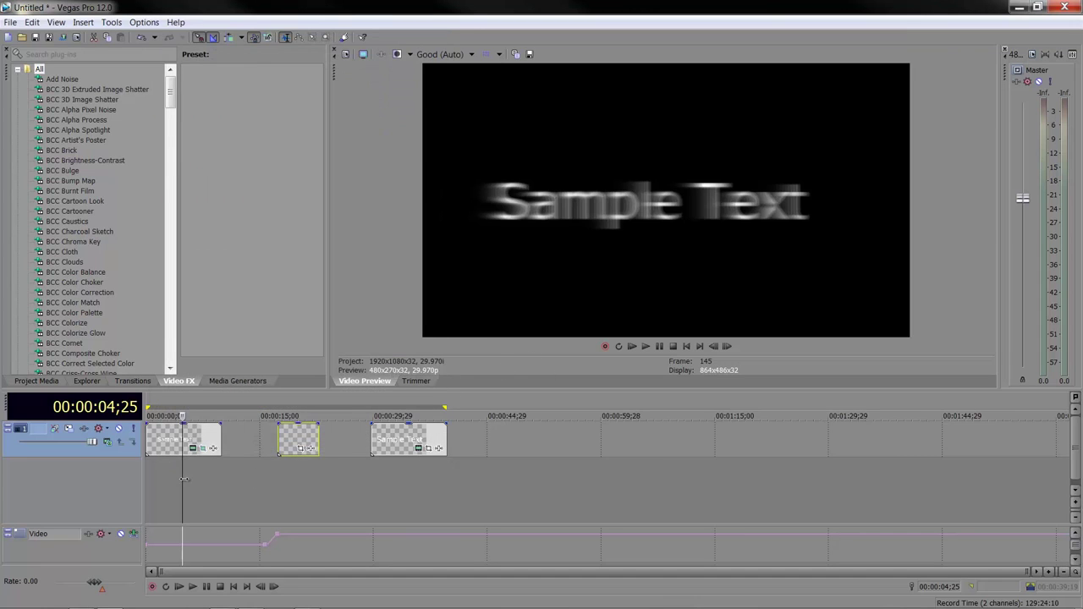
key("ctrl+Home")
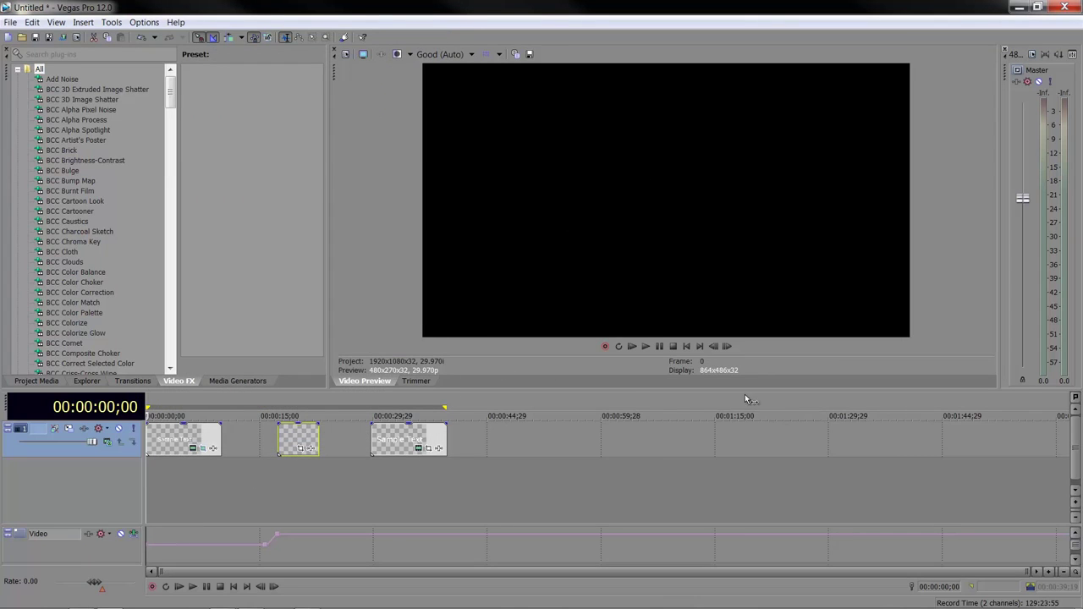
left_click(645, 346)
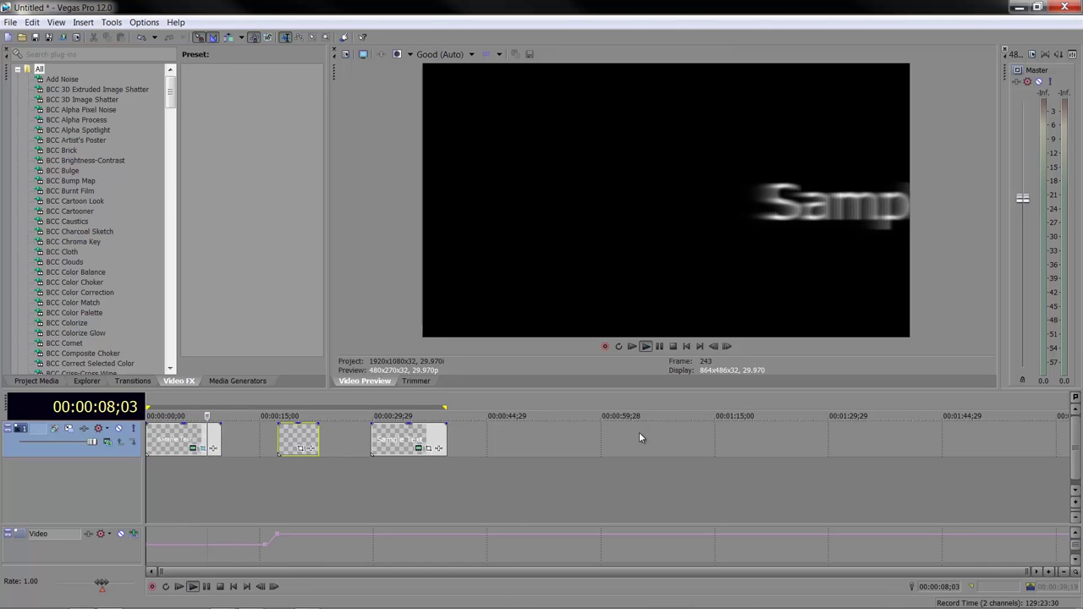
- Select the third title clip, play from its start, and stop playback
left_click(247, 450)
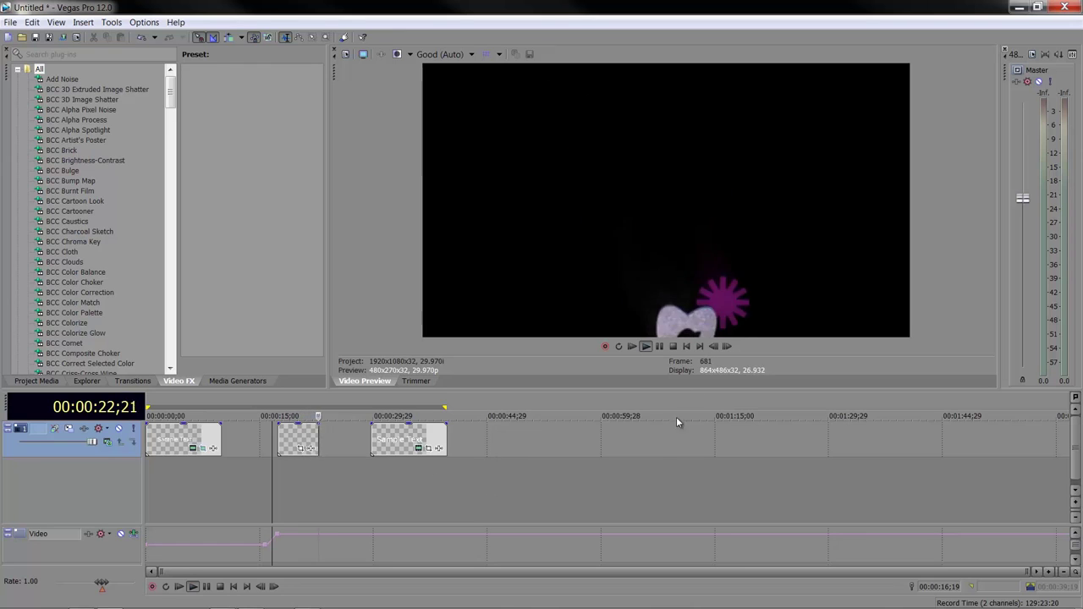
left_click(400, 448)
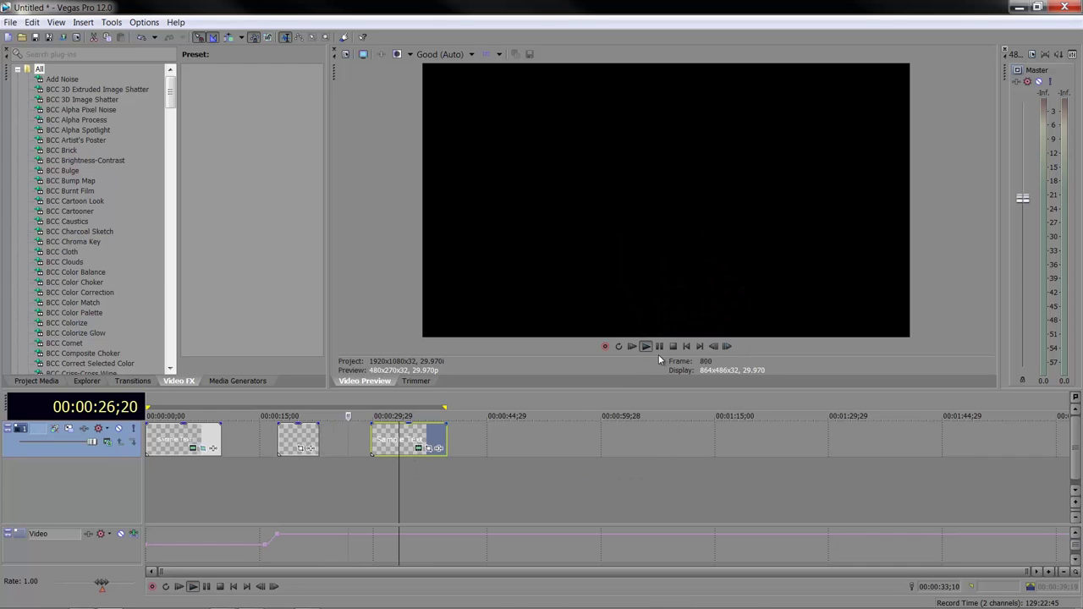
left_click(643, 348)
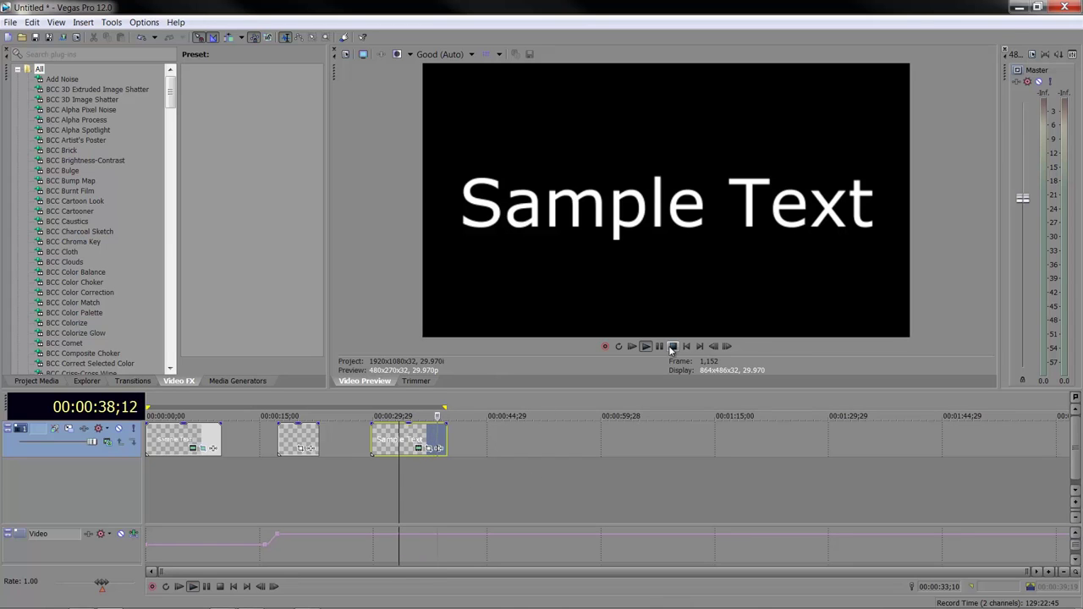
key("space")
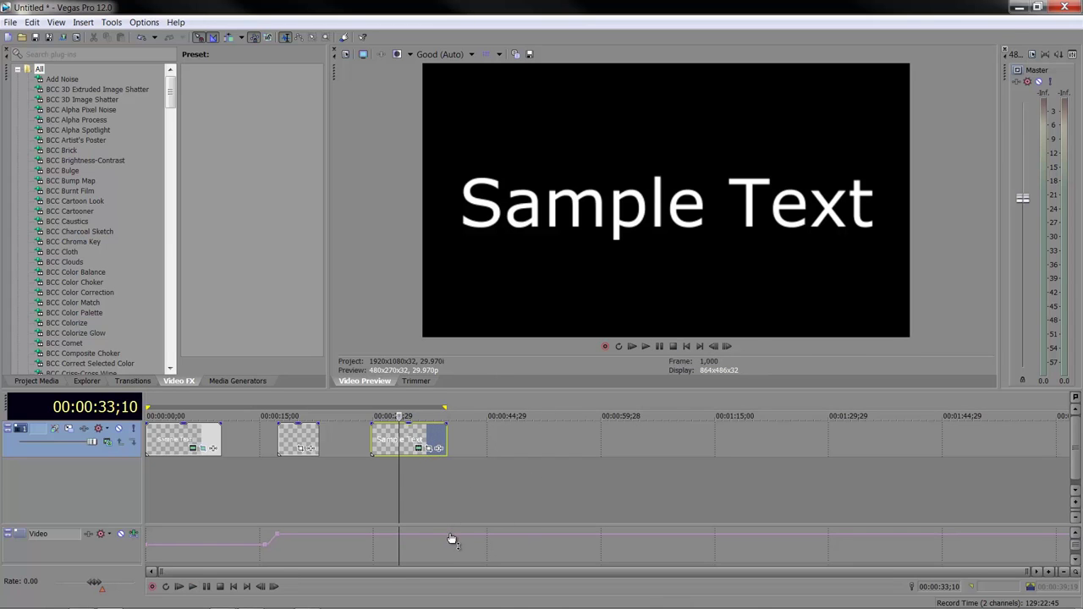
- Drop the Video bus Motion Blur envelope to 00:00:00;00 from 00:00:28;24 onward
left_click(359, 539)
left_click(365, 540)
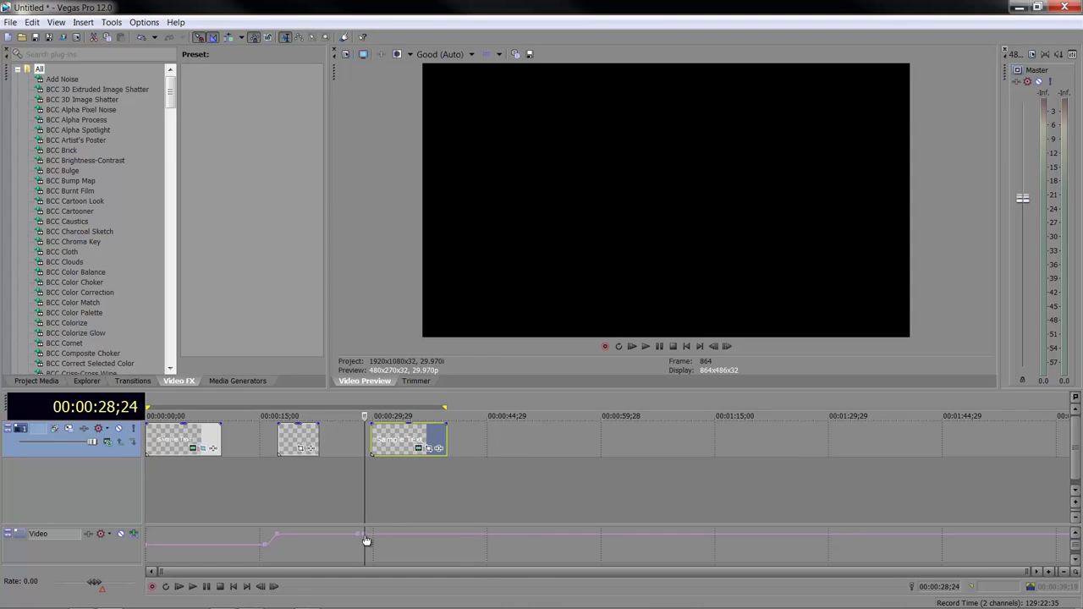
left_click_drag(366, 540, 367, 565)
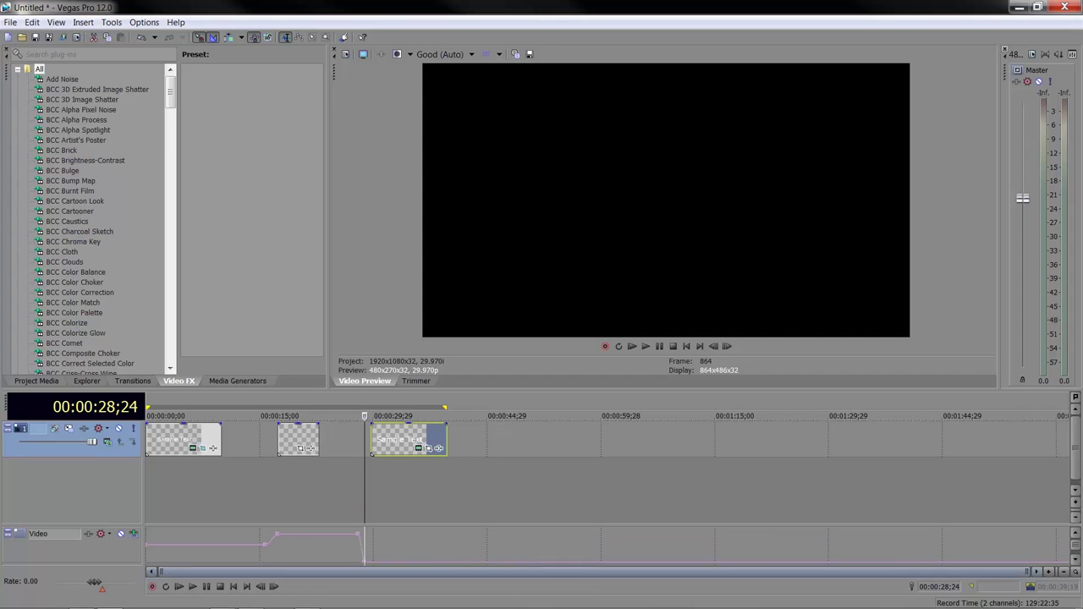
right_click(82, 551)
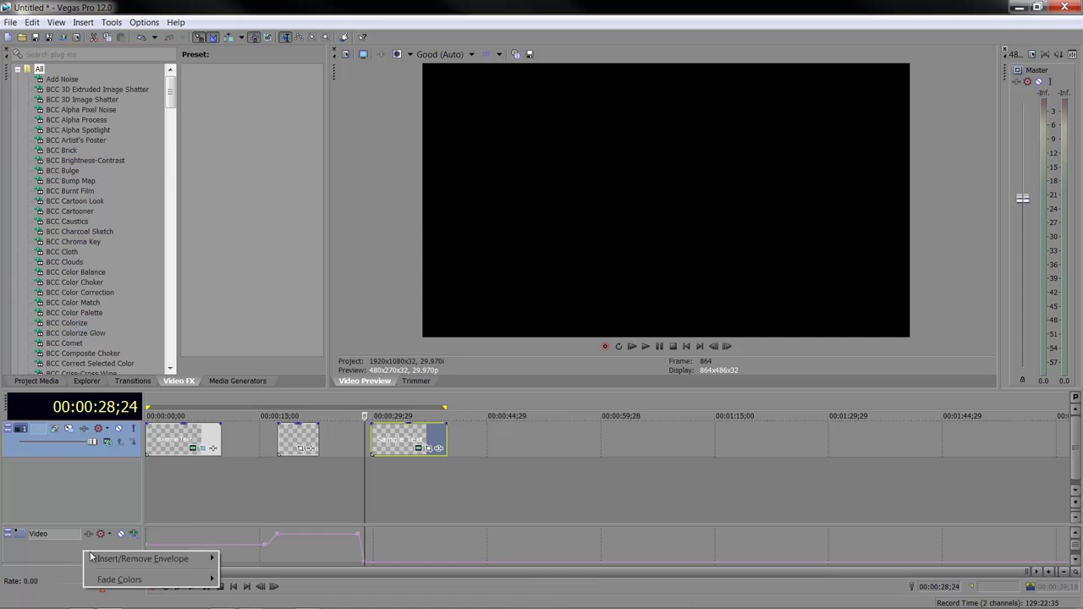
mouse_move(144, 558)
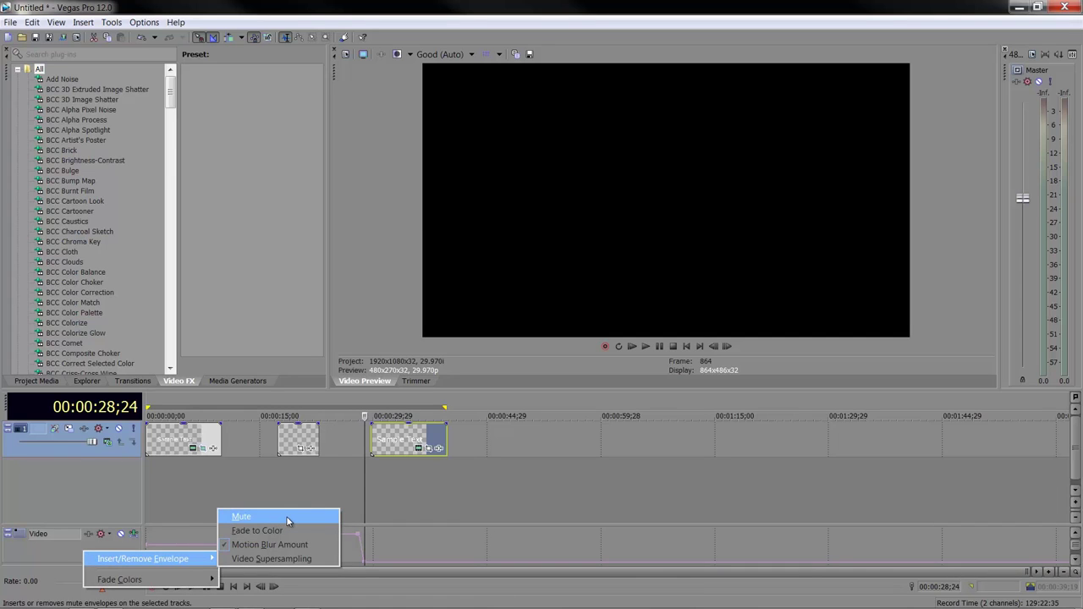
left_click(288, 518)
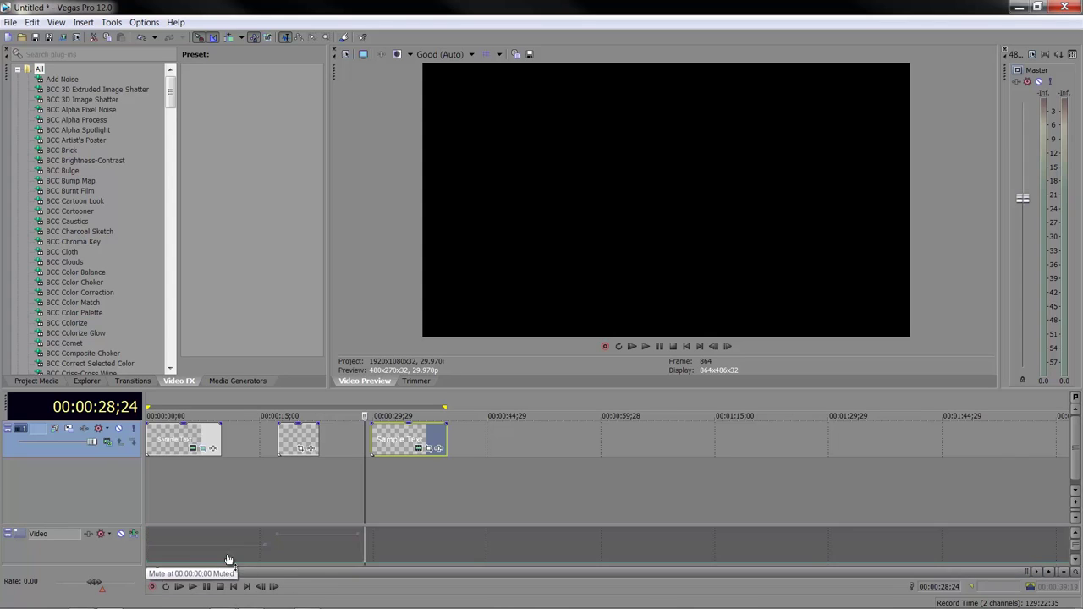
right_click(95, 548)
mouse_move(211, 554)
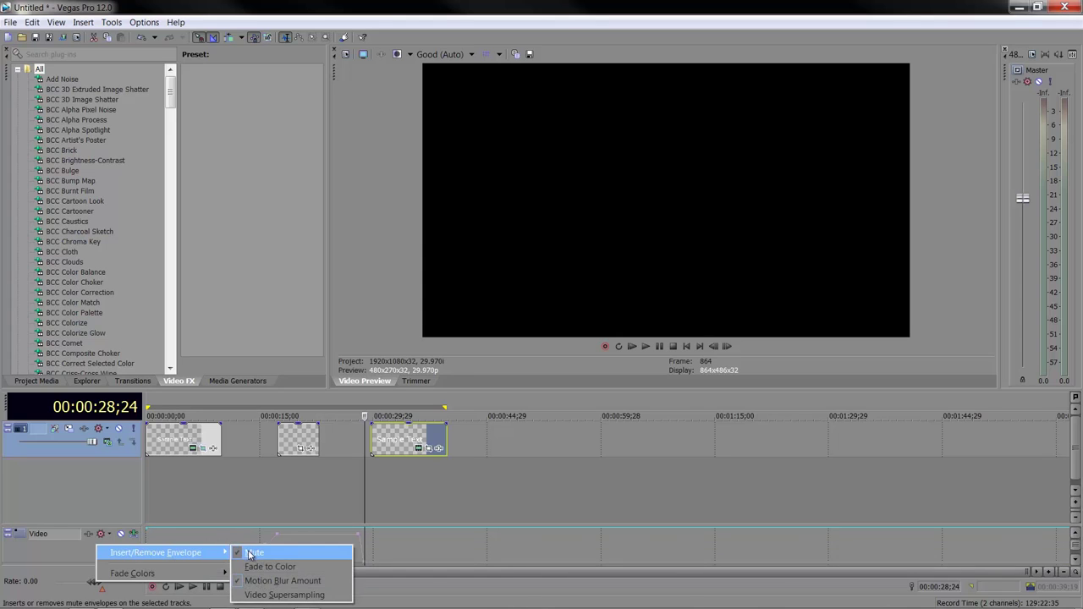
left_click(251, 556)
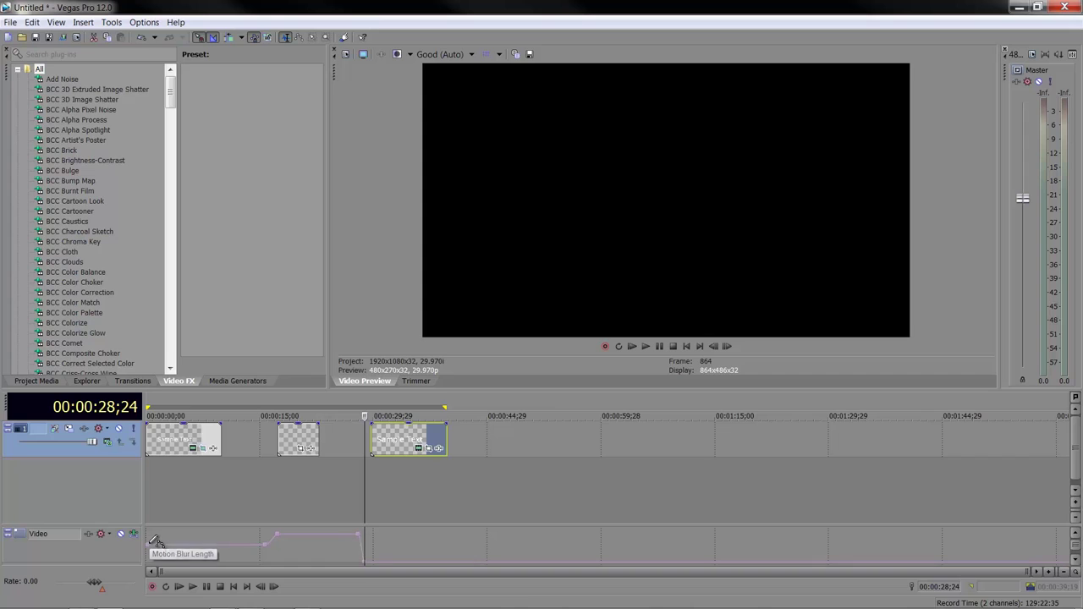
- Freehand-draw the Video bus Motion Blur envelope so it dips near 9 s, recovers around 16 s and drops near 22 s
mouse_move(156, 541)
left_mouse_down()
mouse_move(267, 540)
mouse_move(367, 551)
mouse_move(384, 542)
mouse_move(389, 561)
mouse_move(418, 561)
left_mouse_up()
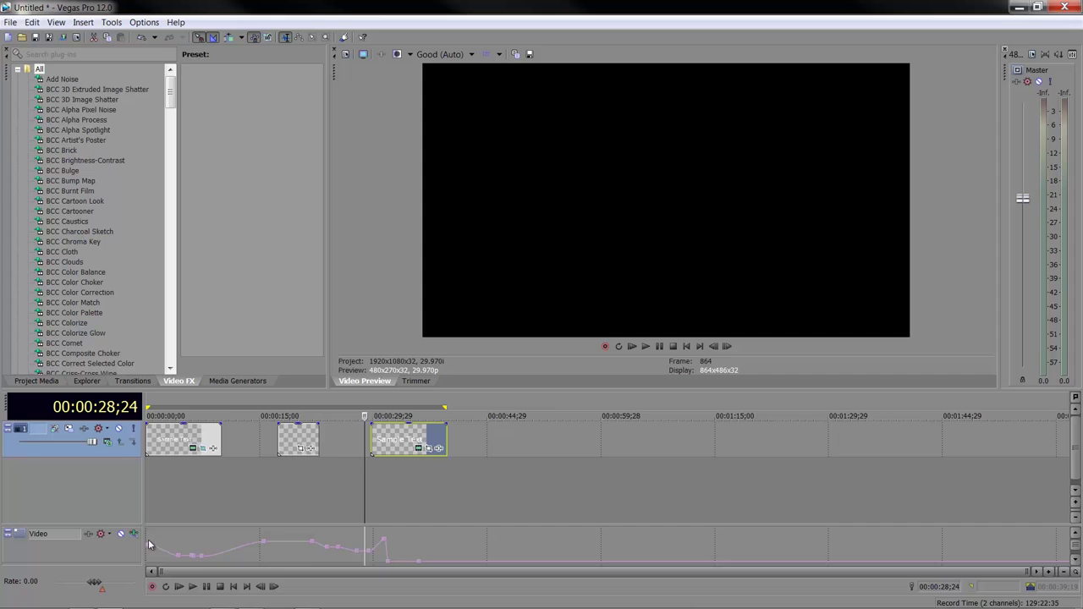
mouse_move(153, 547)
left_mouse_down()
mouse_move(264, 566)
mouse_move(269, 540)
mouse_move(314, 537)
mouse_move(315, 563)
mouse_move(497, 552)
left_mouse_up()
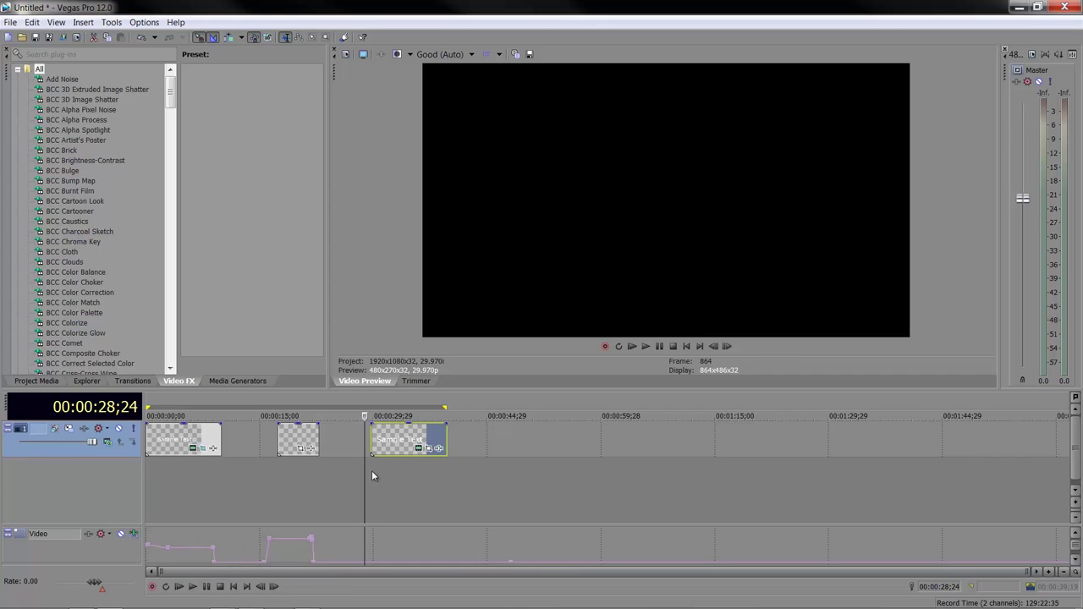
key("ctrl+Home")
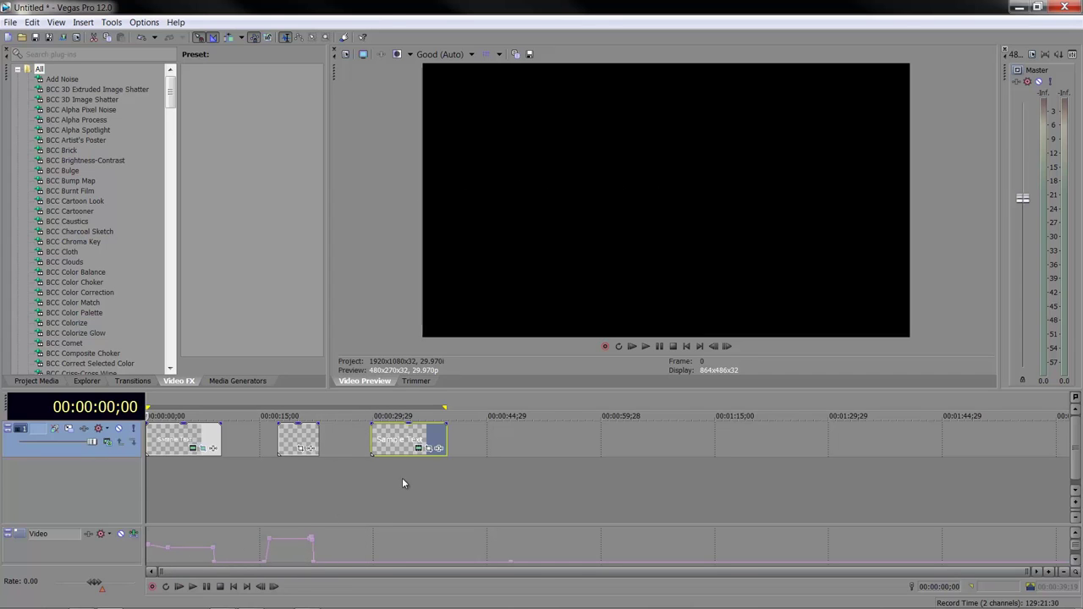
key("space")
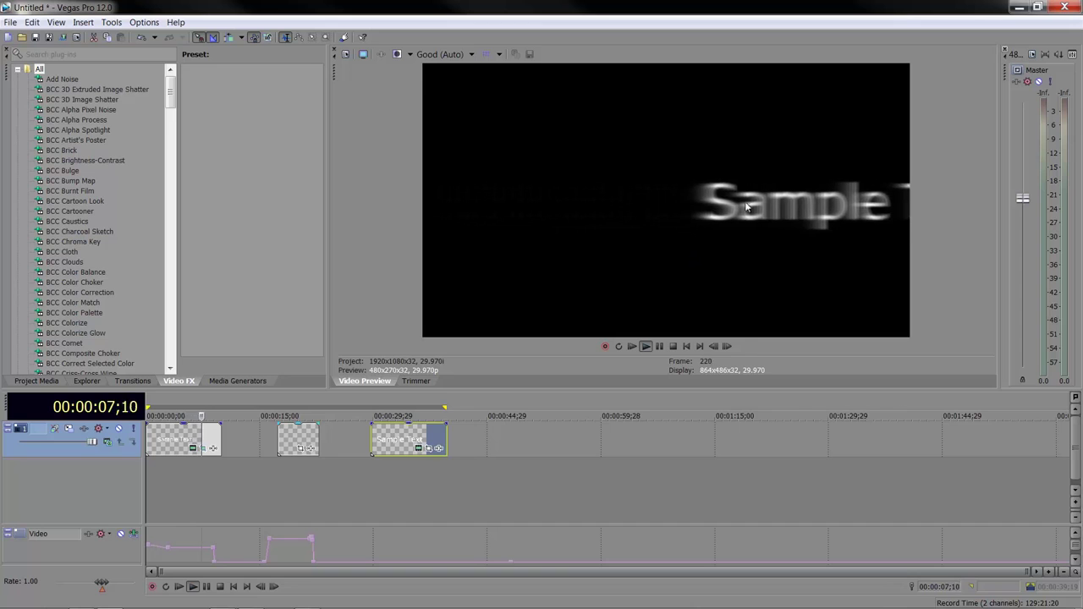
left_click(275, 449)
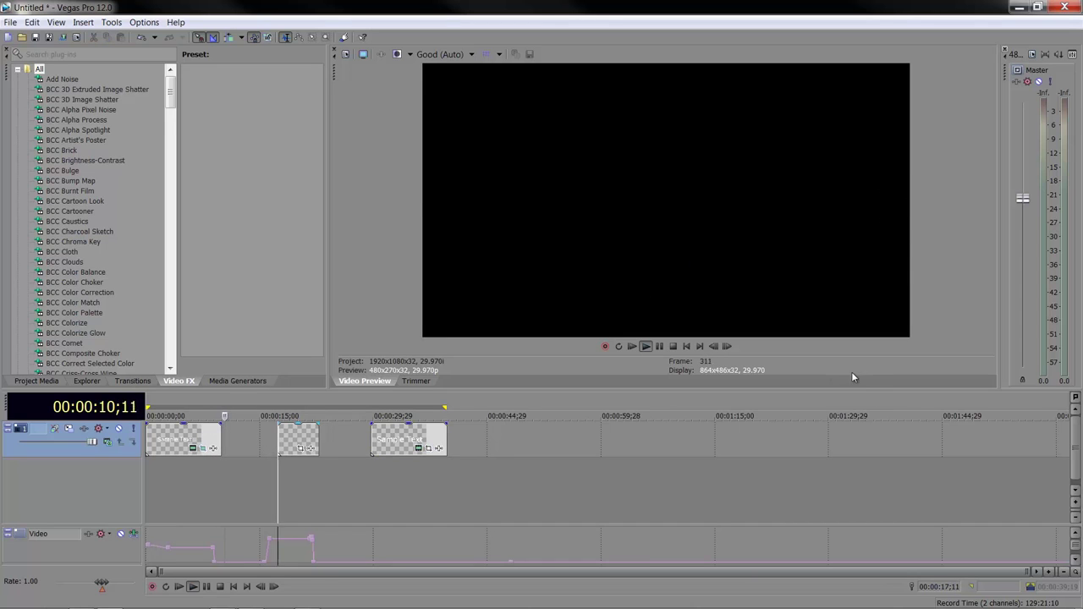
left_click(645, 348)
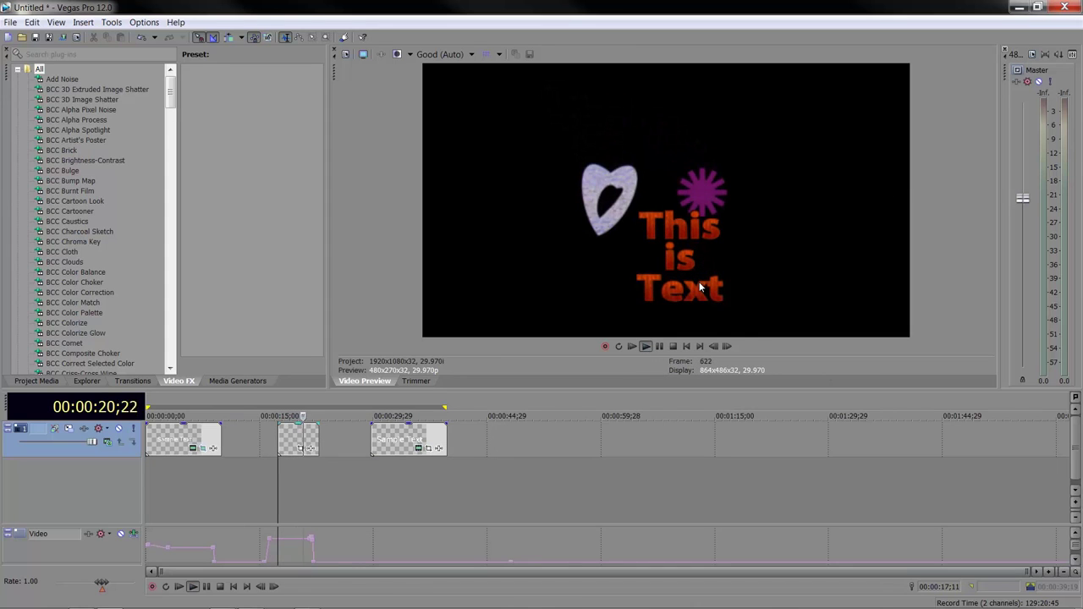
left_click(394, 437)
left_click(646, 347)
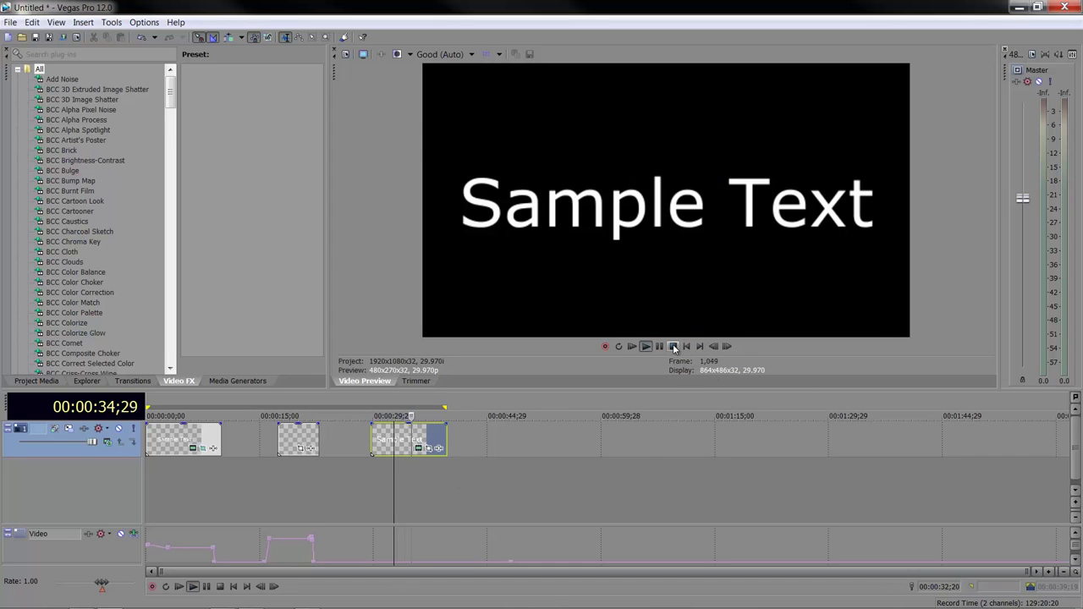
key("space")
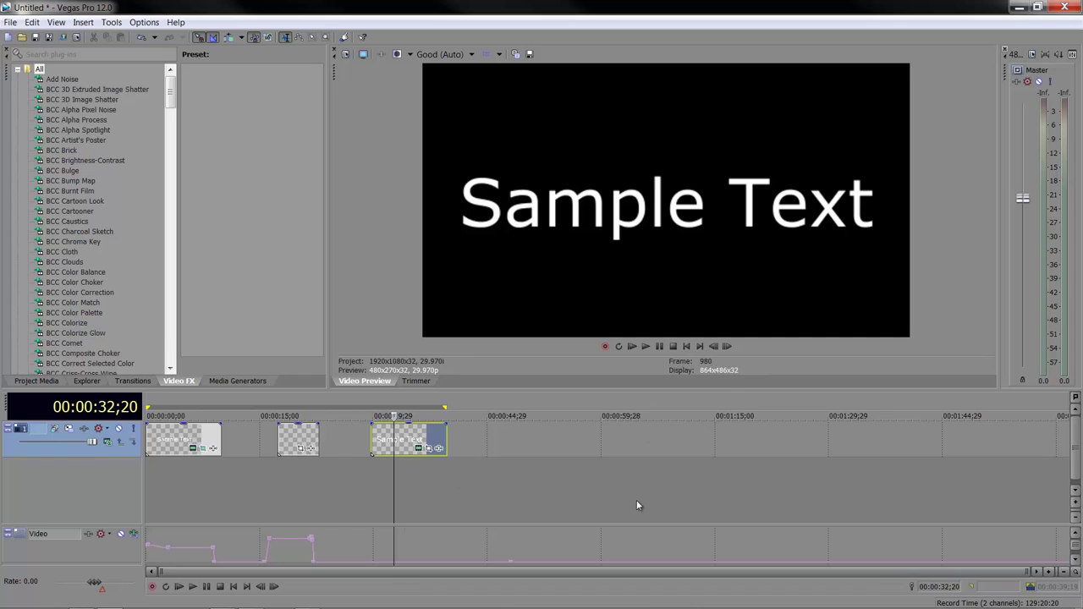